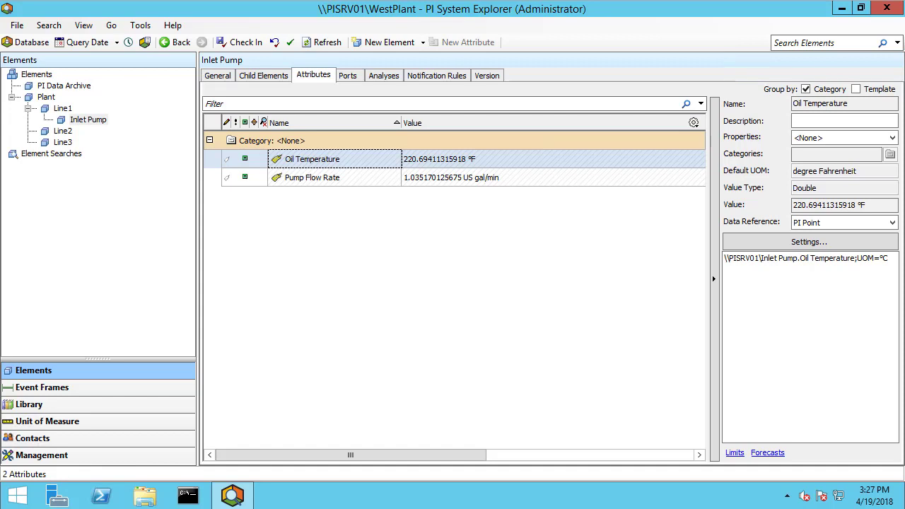
Step: Add an attribute template named Pump Manufacturer to the library's Pump Template, with Table Lookup as its data reference
{"action": "left_click", "coordinate": [219, 76]}
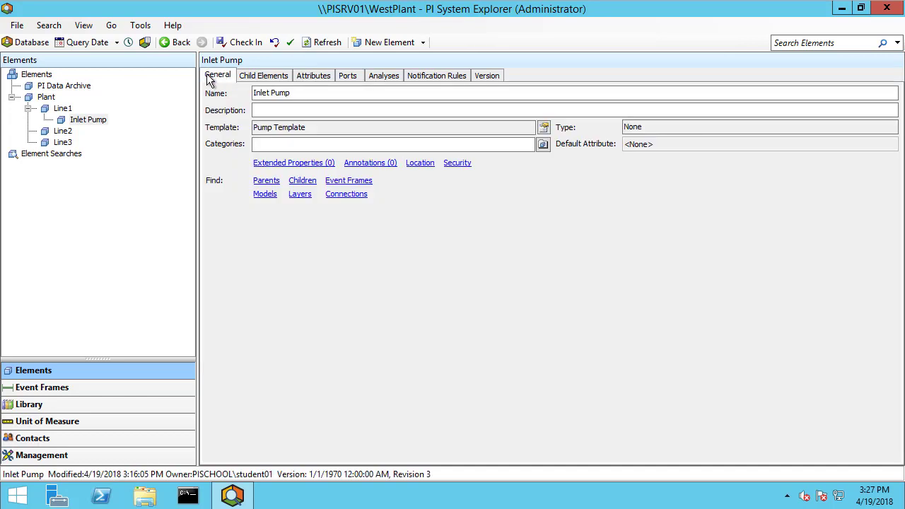
{"action": "left_click", "coordinate": [57, 404]}
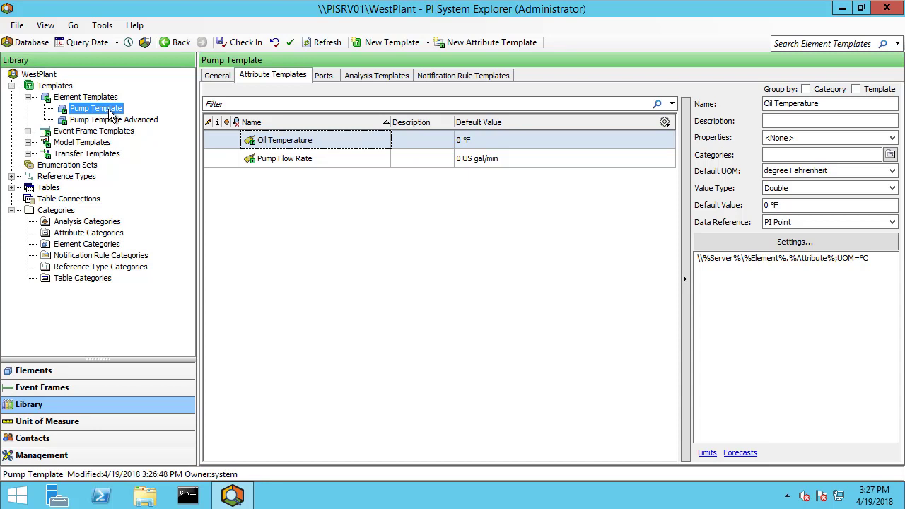
{"action": "right_click", "coordinate": [316, 234]}
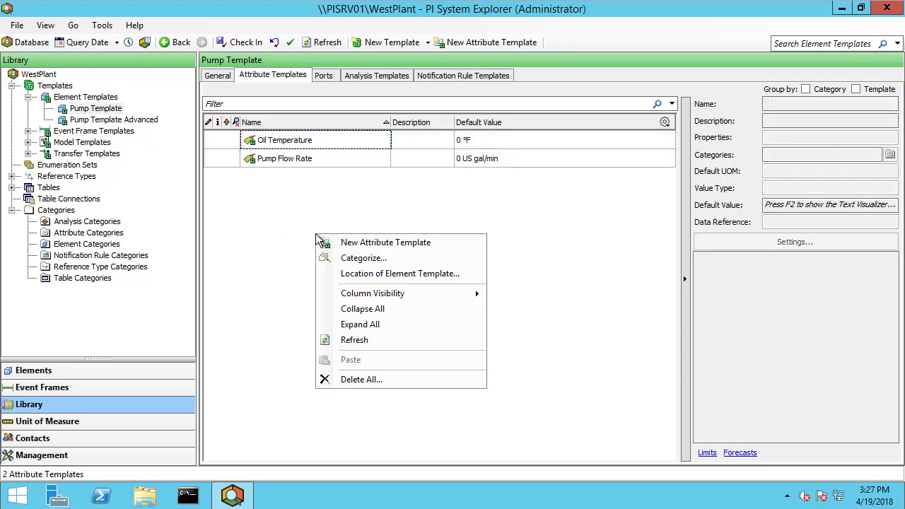
{"action": "left_click", "coordinate": [372, 242]}
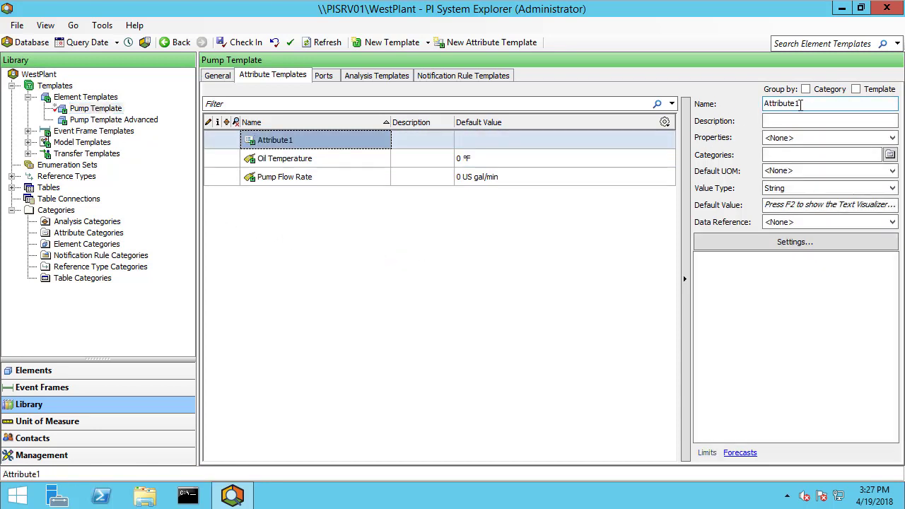
{"action": "key", "text": "ctrl+a"}
{"action": "key", "text": "BackSpace"}
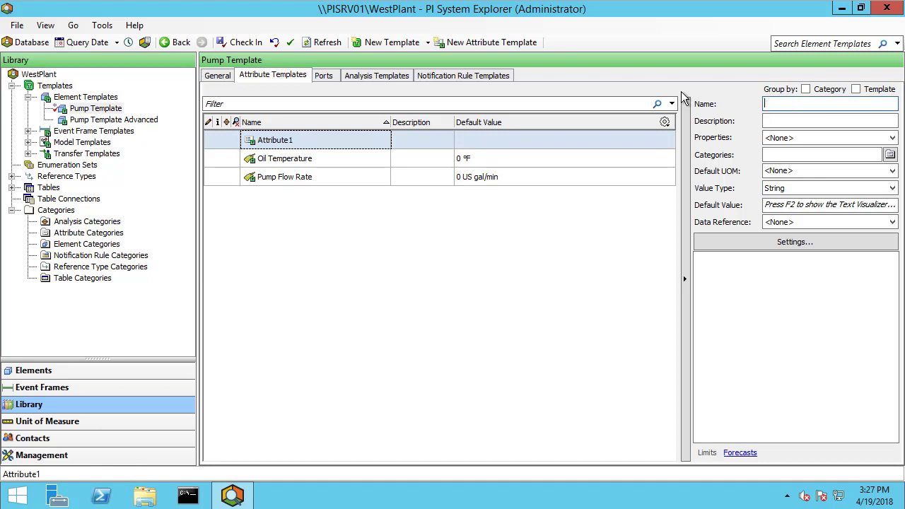
{"action": "type", "text": "Pump Manufacturer"}
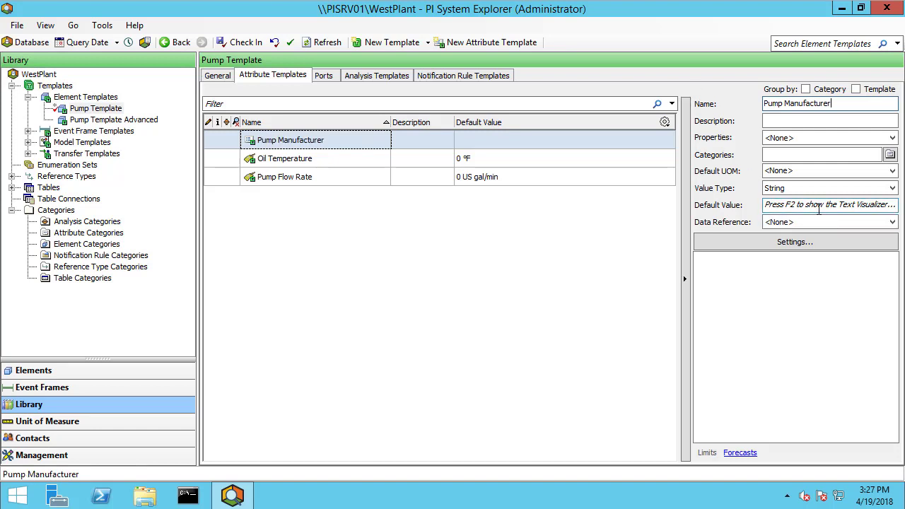
{"action": "left_click", "coordinate": [828, 221]}
{"action": "left_click", "coordinate": [788, 282]}
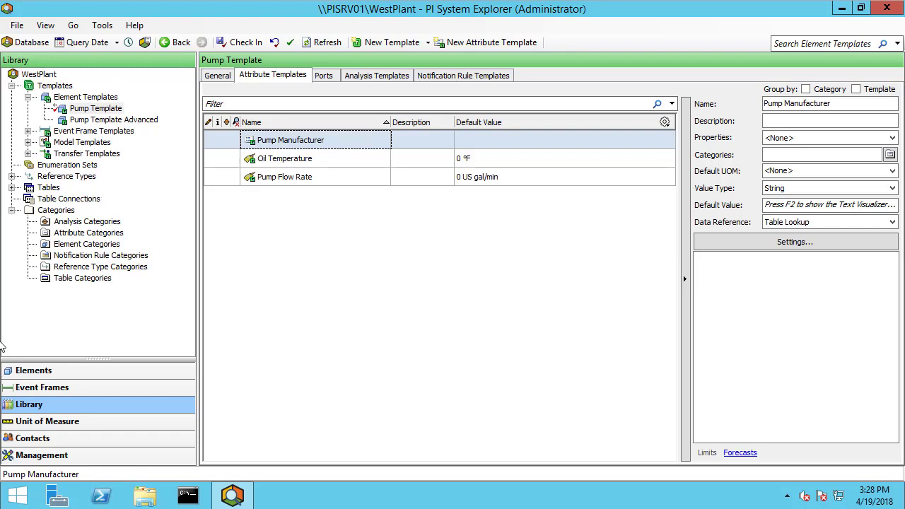
Step: Examine the Line, Pump and Manufacturer columns of the Pump Details table in the library
{"action": "left_click", "coordinate": [11, 188]}
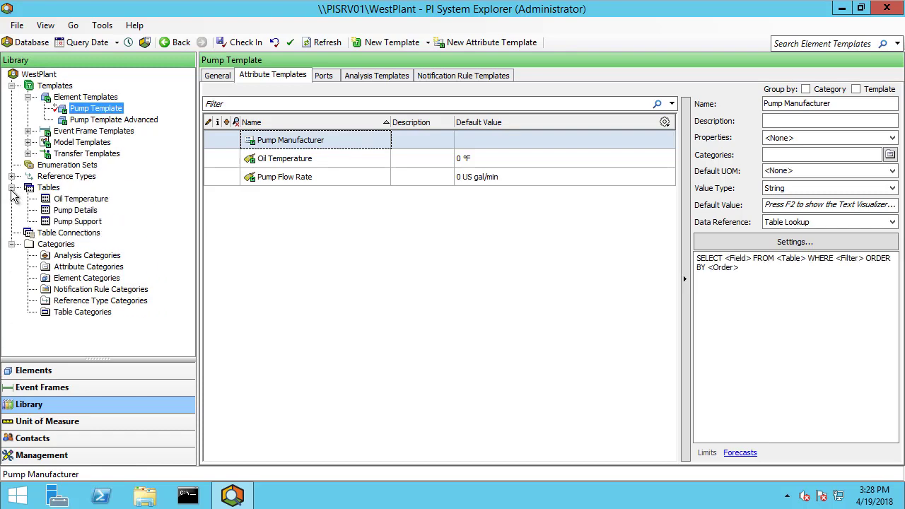
{"action": "left_click", "coordinate": [64, 211]}
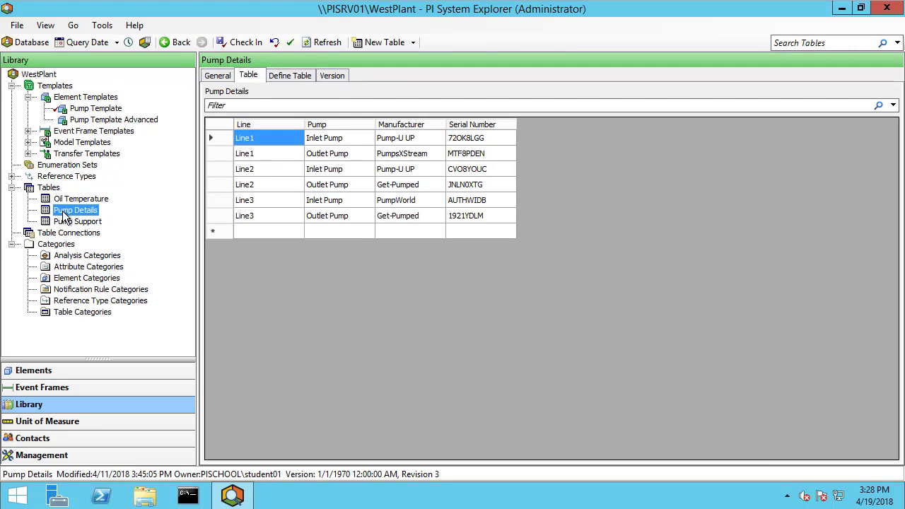
{"action": "key", "text": "ctrl+2"}
{"action": "left_click_drag", "start_coordinate": [220, 121], "coordinate": [284, 226]}
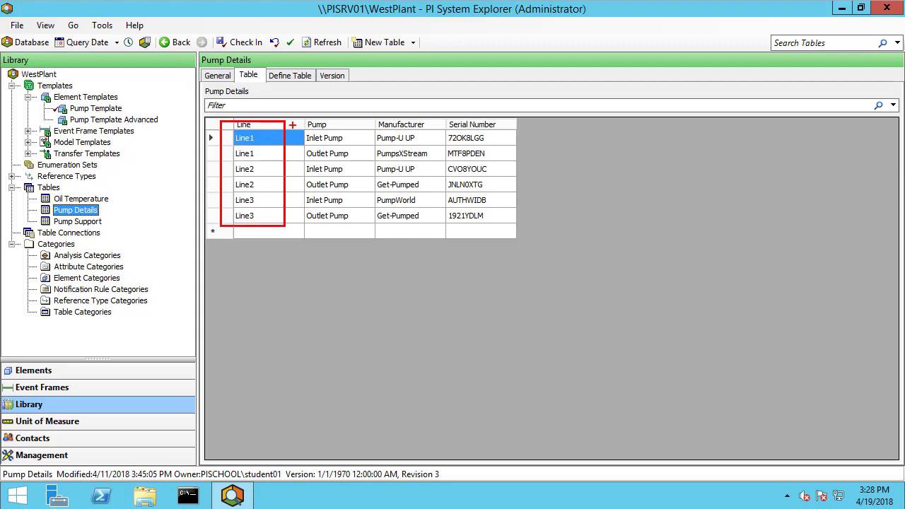
{"action": "mouse_move", "coordinate": [294, 122]}
{"action": "left_mouse_down"}
{"action": "mouse_move", "coordinate": [338, 211]}
{"action": "mouse_move", "coordinate": [372, 228]}
{"action": "mouse_move", "coordinate": [364, 228]}
{"action": "left_mouse_up"}
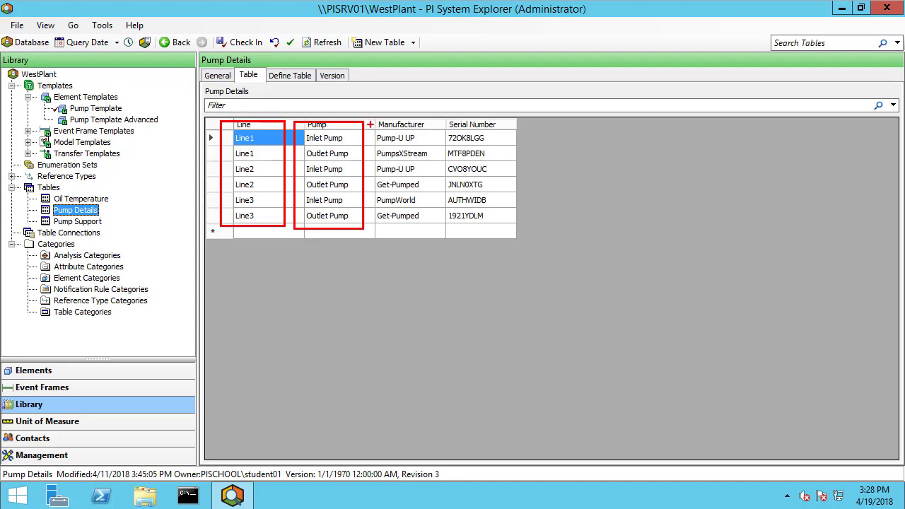
{"action": "left_click_drag", "start_coordinate": [370, 123], "coordinate": [444, 229]}
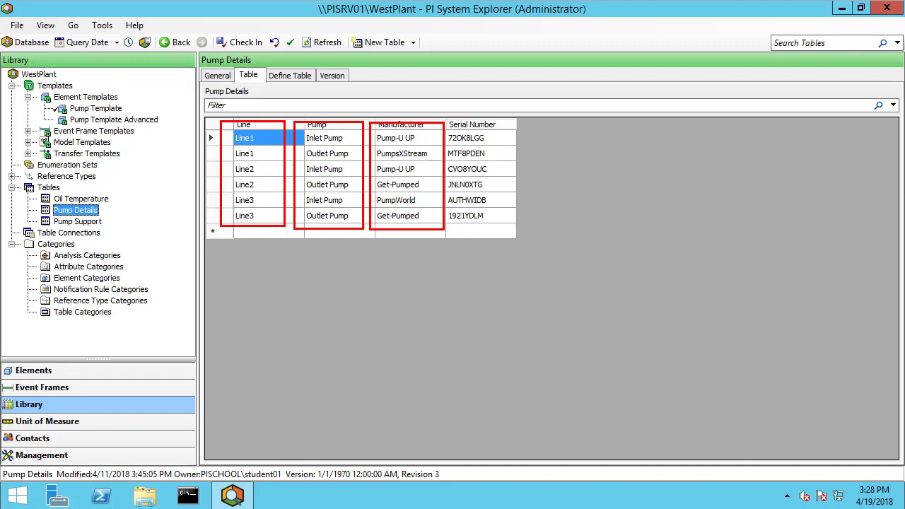
{"action": "key", "text": "Escape"}
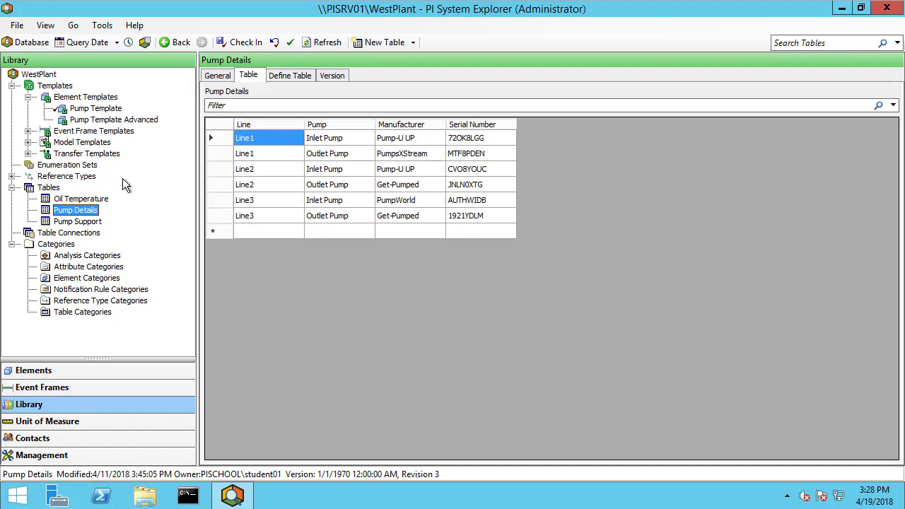
Step: Set Pump Manufacturer's table lookup in Pump Template to use the Pump Details table with Manufacturer as the result column
{"action": "left_click", "coordinate": [99, 110]}
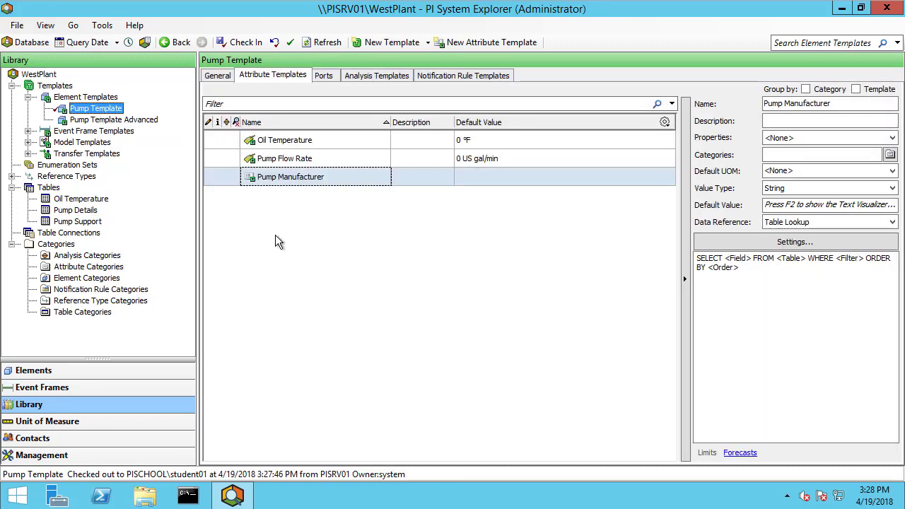
{"action": "left_click", "coordinate": [769, 244]}
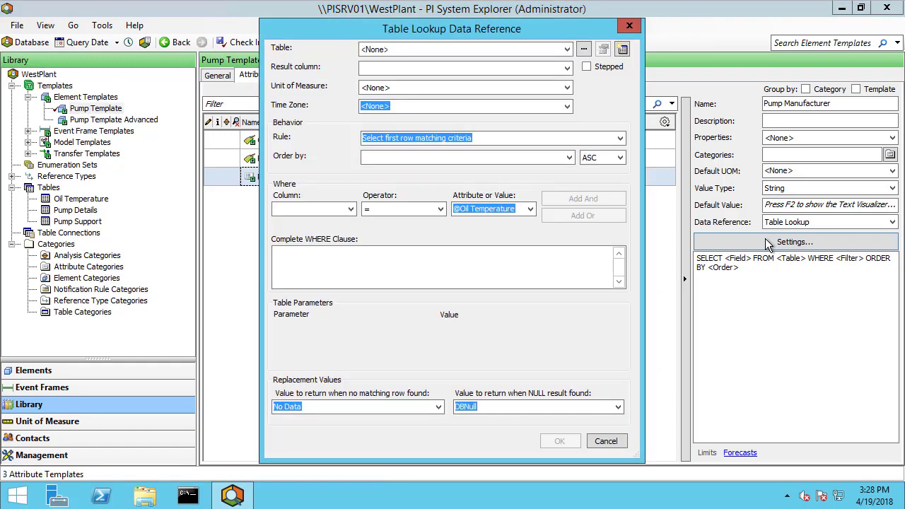
{"action": "left_click", "coordinate": [565, 50]}
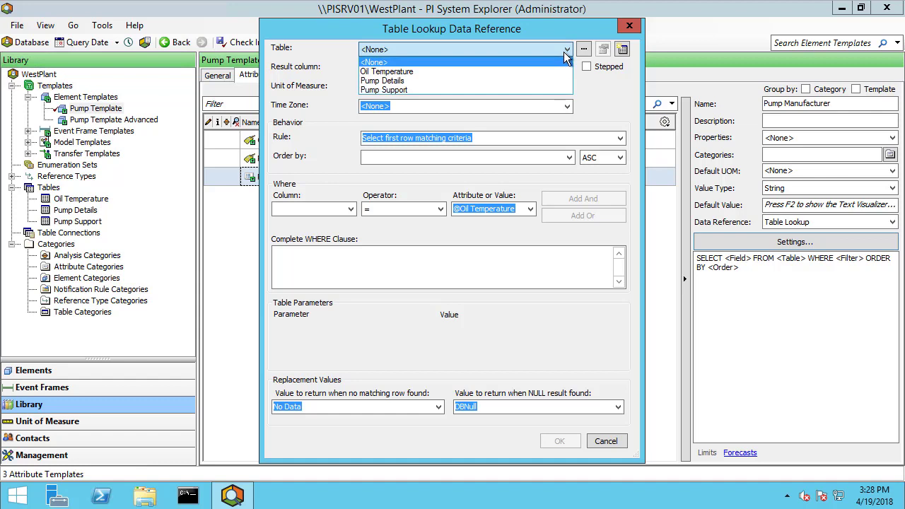
{"action": "left_click", "coordinate": [412, 81]}
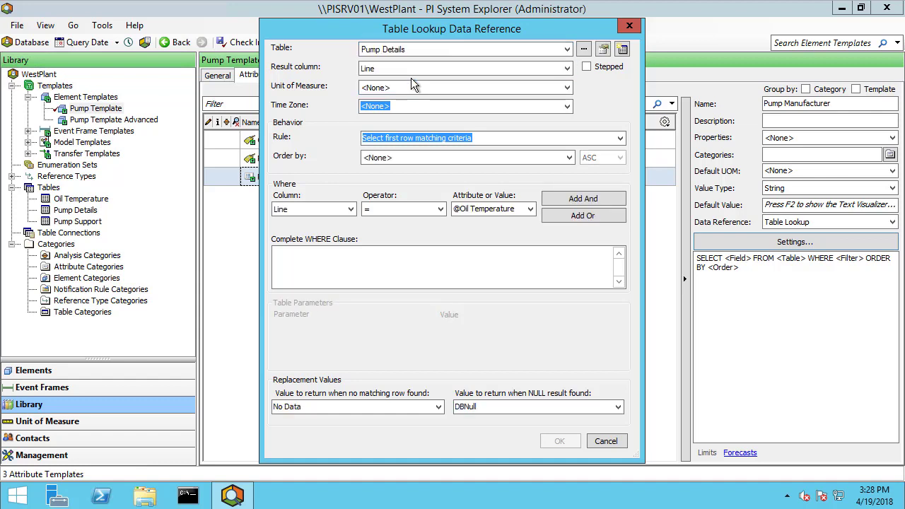
{"action": "left_click", "coordinate": [565, 69]}
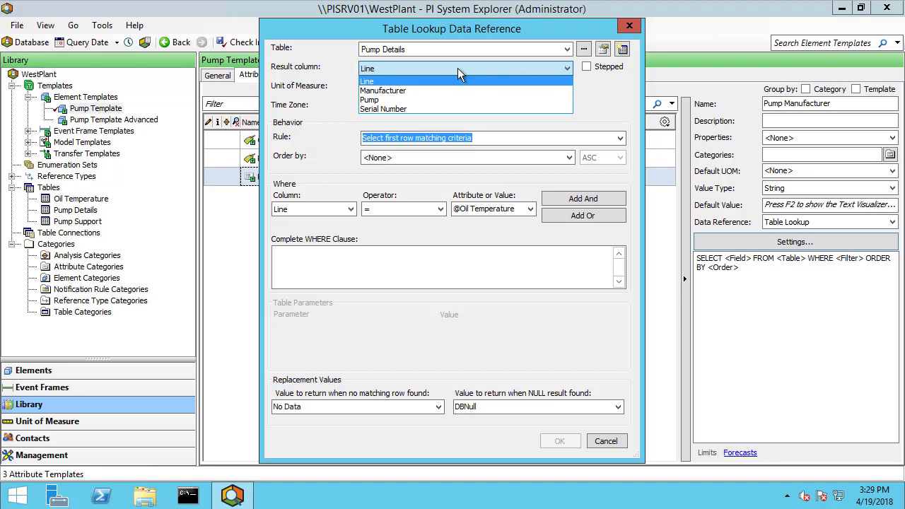
{"action": "left_click", "coordinate": [415, 90]}
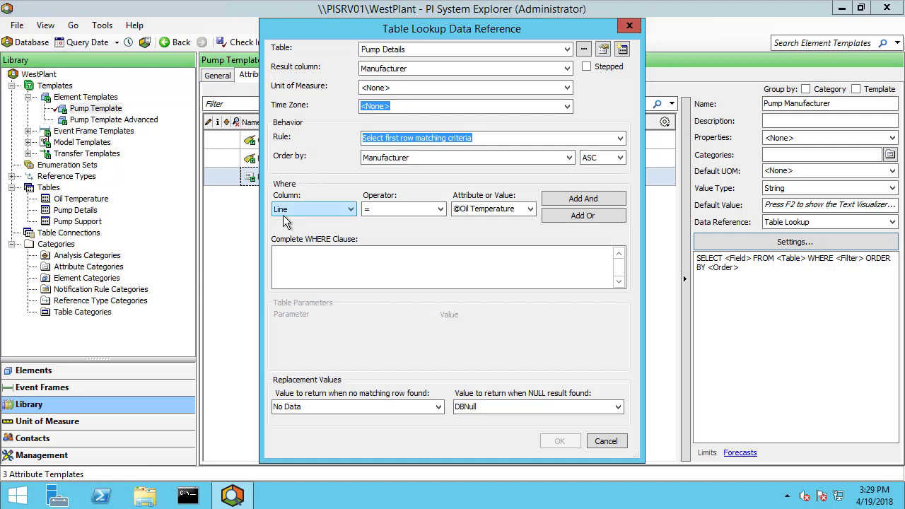
Step: Add the lookup condition that the Line column equals the parent element name, %..\Element%
{"action": "left_click", "coordinate": [529, 210]}
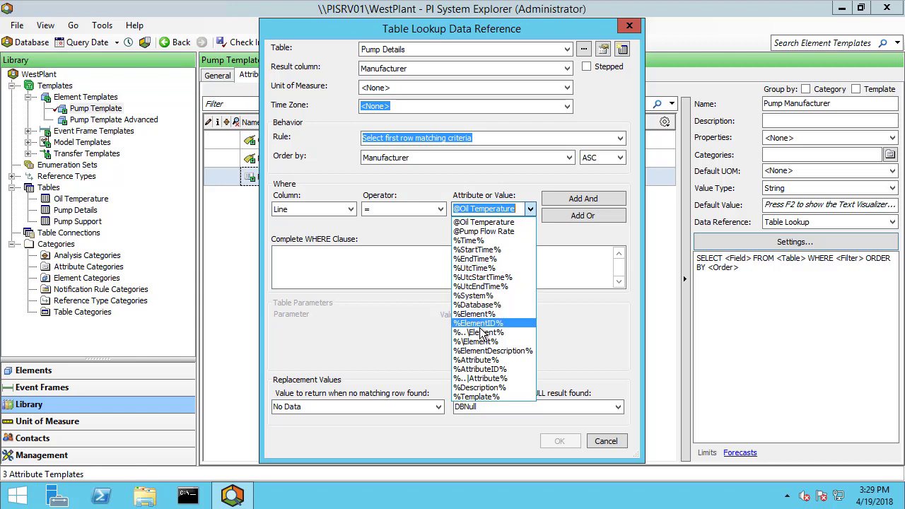
{"action": "left_click", "coordinate": [507, 332]}
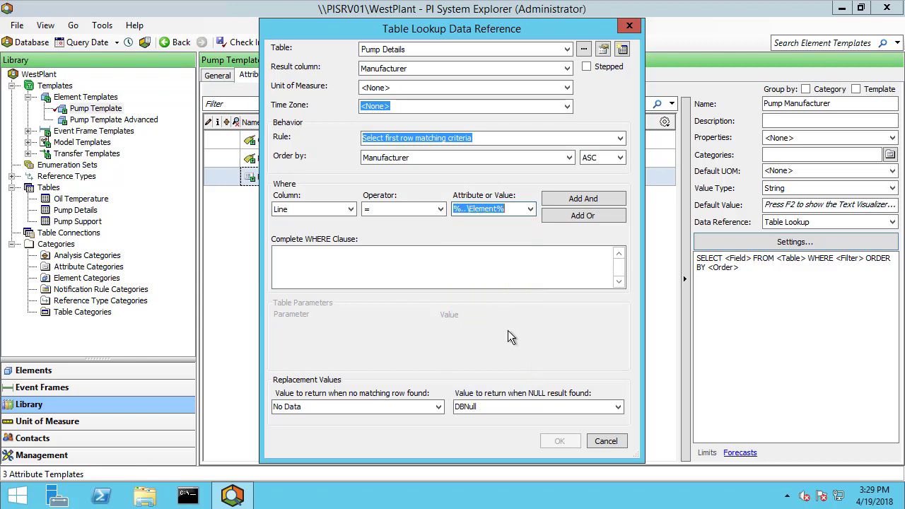
{"action": "left_click", "coordinate": [564, 202]}
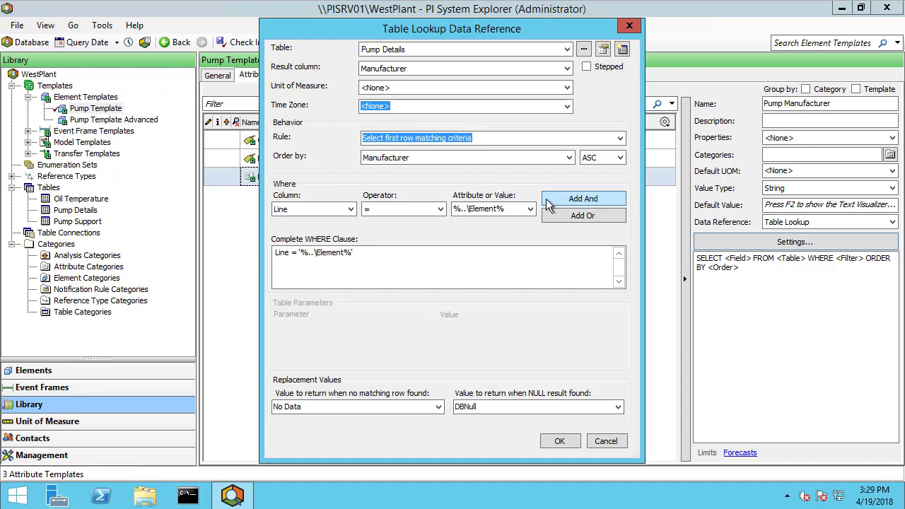
Step: Add a second AND condition that the Pump column equals %Element%, and accept the table lookup settings
{"action": "left_click", "coordinate": [350, 212]}
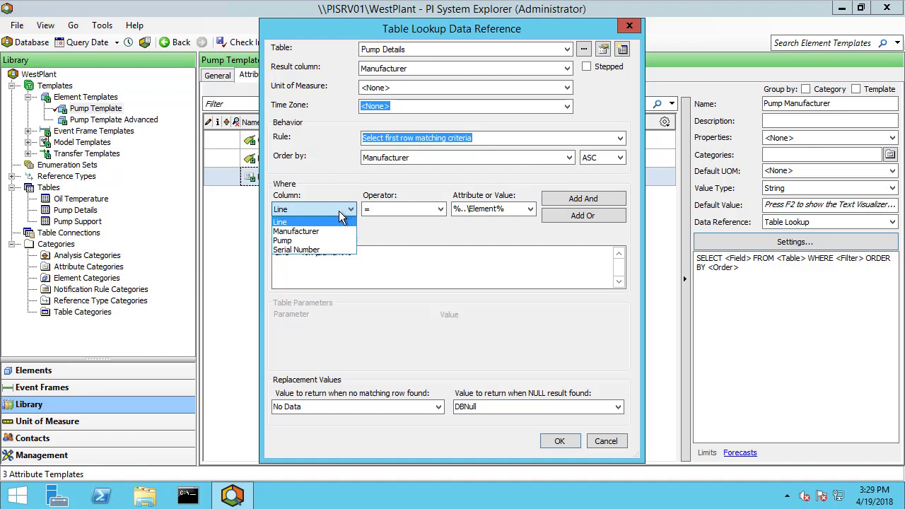
{"action": "left_click", "coordinate": [324, 241]}
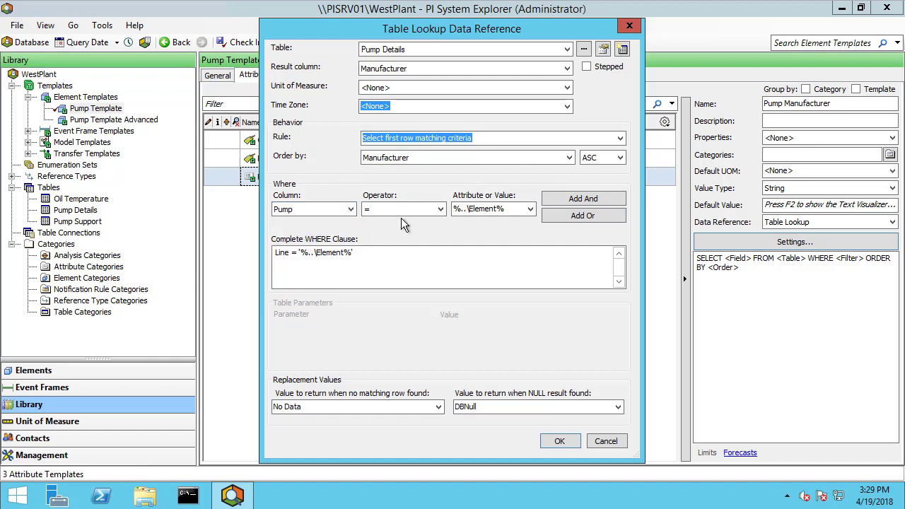
{"action": "left_click", "coordinate": [530, 209]}
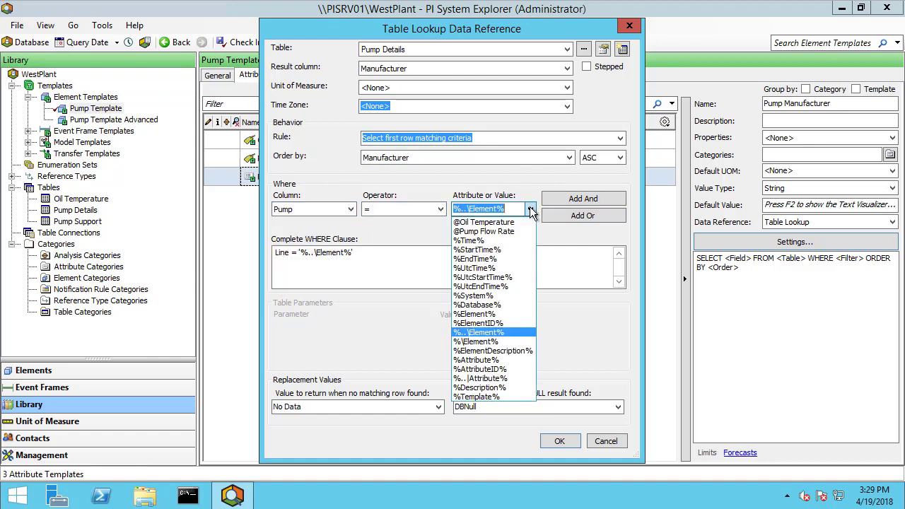
{"action": "left_click", "coordinate": [499, 314]}
{"action": "left_click", "coordinate": [570, 201]}
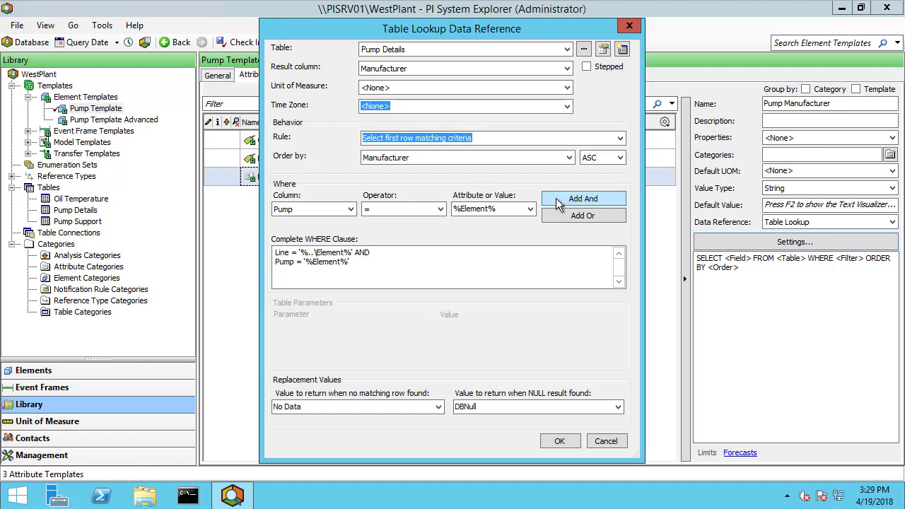
{"action": "left_click", "coordinate": [558, 441]}
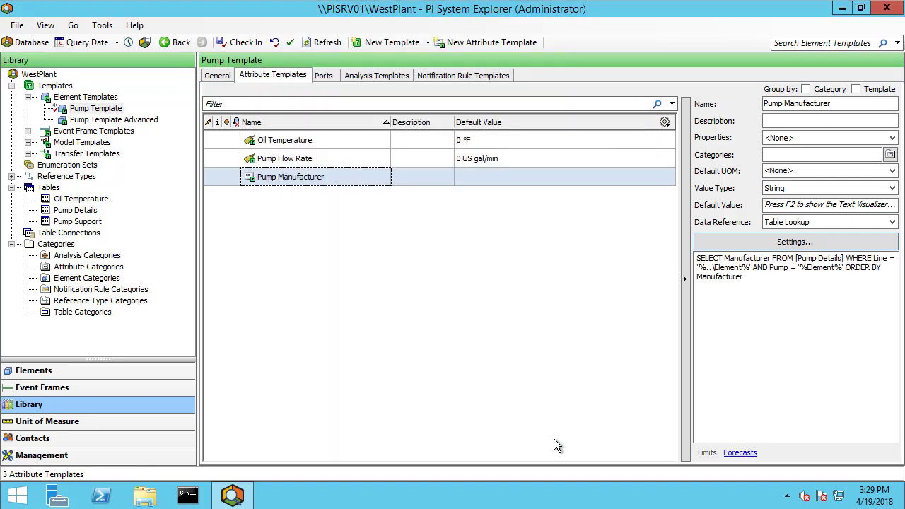
Step: Check in the Pump Template changes and view the Pump Manufacturer attribute on the Inlet Pump element
{"action": "left_click", "coordinate": [243, 42]}
{"action": "left_click", "coordinate": [584, 358]}
{"action": "left_click", "coordinate": [104, 372]}
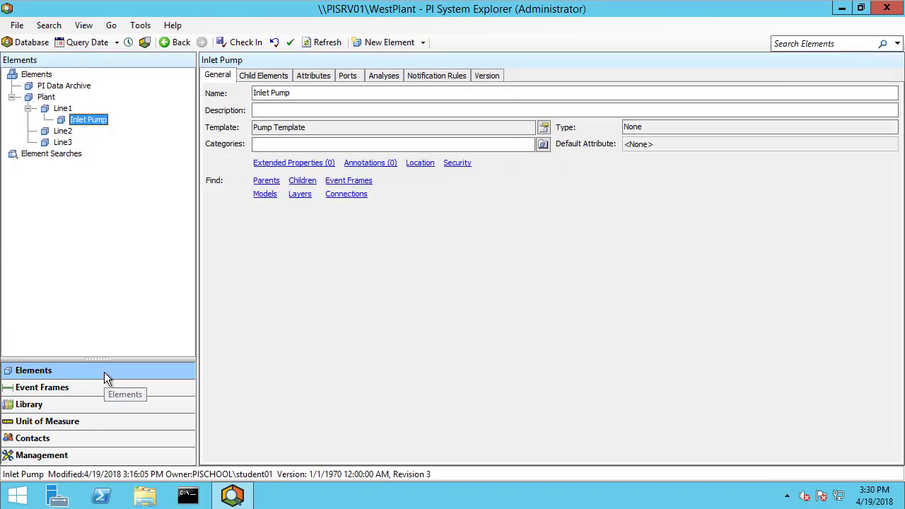
{"action": "left_click", "coordinate": [325, 75]}
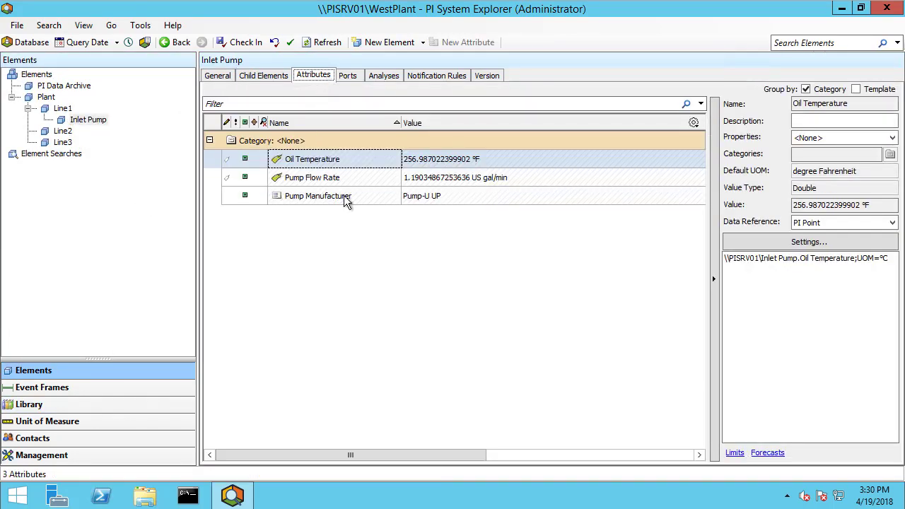
{"action": "left_click", "coordinate": [420, 198]}
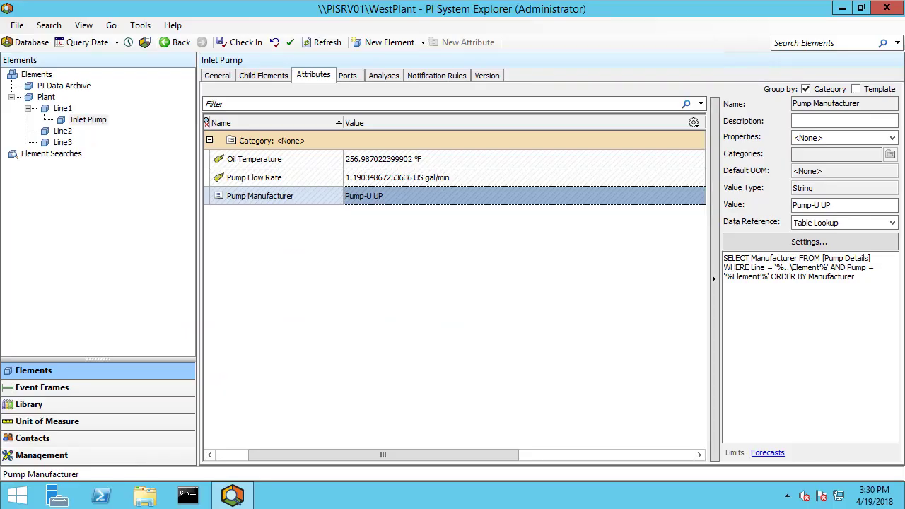
Step: Open the Pump Support table in the library and examine its linked query in the general properties
{"action": "left_click", "coordinate": [55, 404]}
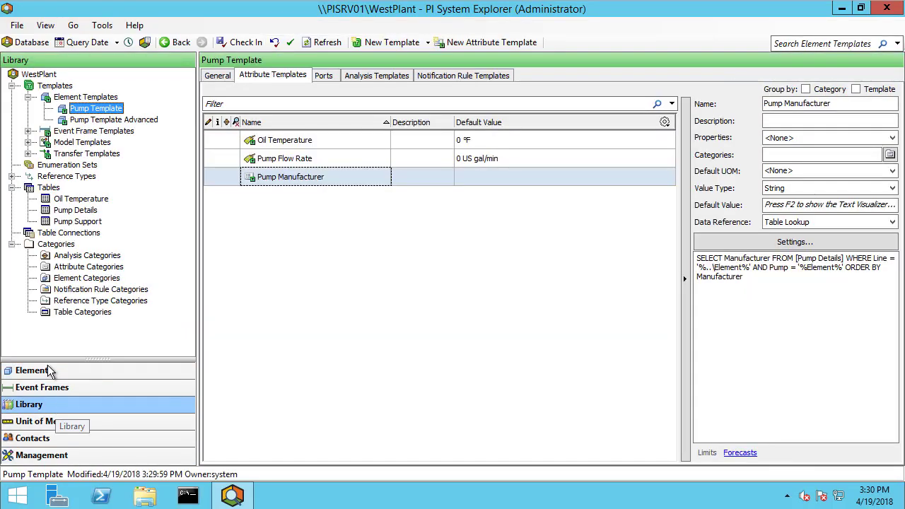
{"action": "left_click", "coordinate": [69, 225]}
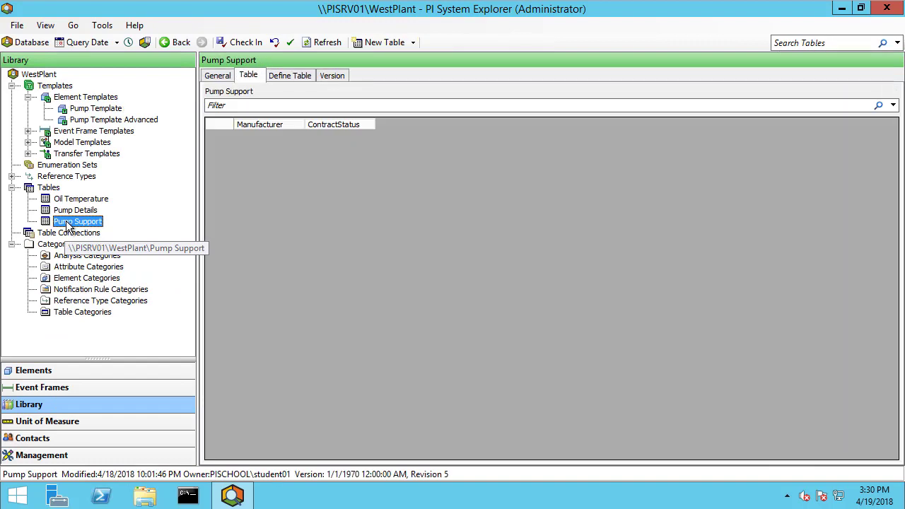
{"action": "left_click", "coordinate": [218, 77]}
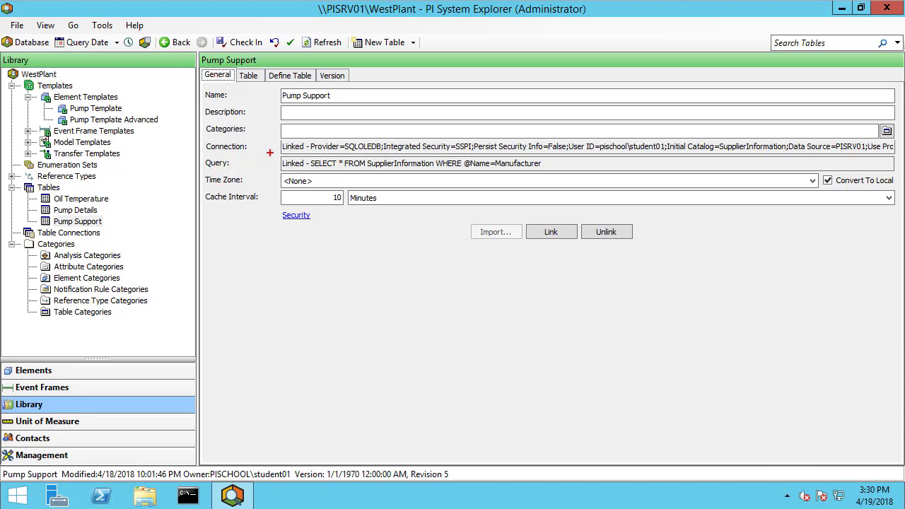
{"action": "mouse_move", "coordinate": [272, 153]}
{"action": "left_mouse_down"}
{"action": "mouse_move", "coordinate": [343, 174]}
{"action": "mouse_move", "coordinate": [566, 177]}
{"action": "left_mouse_up"}
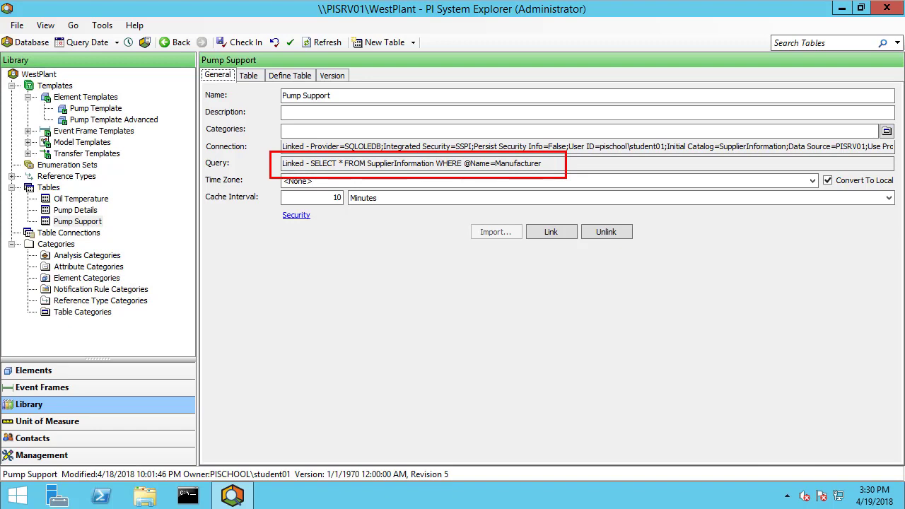
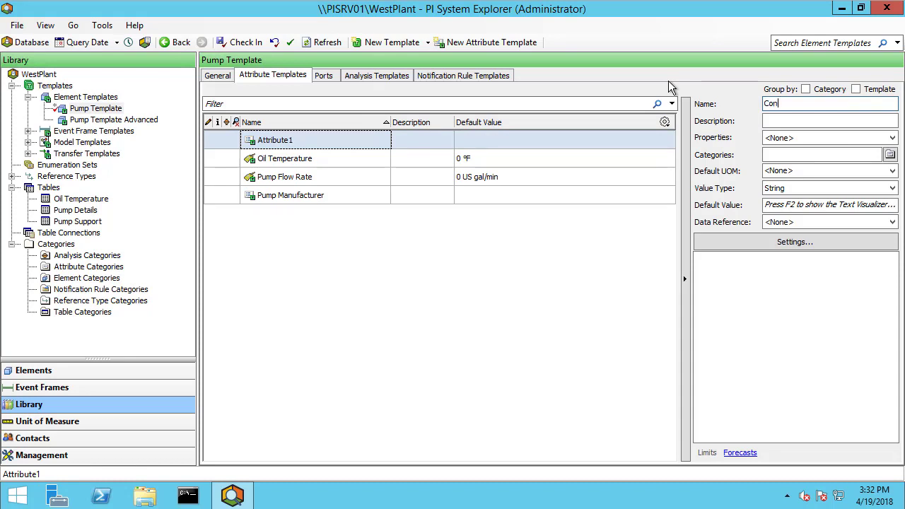
Step: Name the new Pump Template attribute ContractStatus and set its data reference to Table Lookup
{"action": "type", "text": "tus"}
{"action": "left_click", "coordinate": [790, 221]}
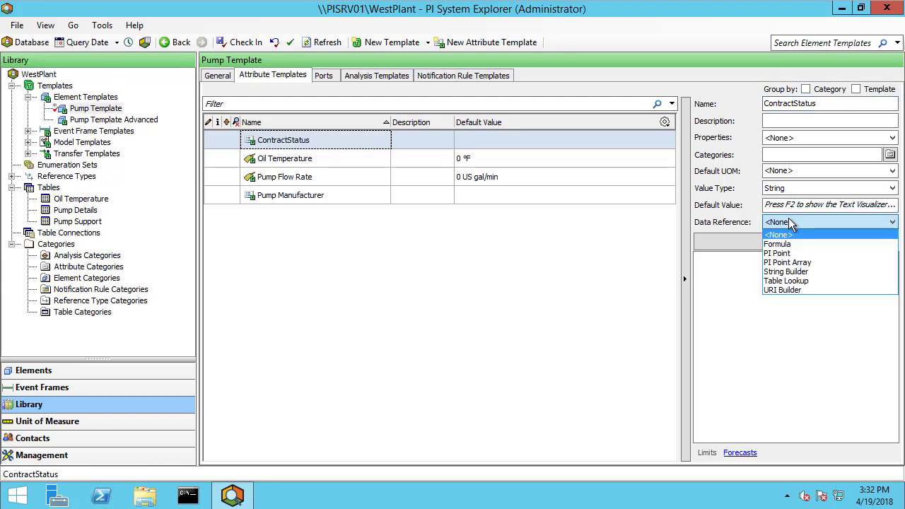
{"action": "left_click", "coordinate": [802, 280]}
{"action": "left_click", "coordinate": [793, 242]}
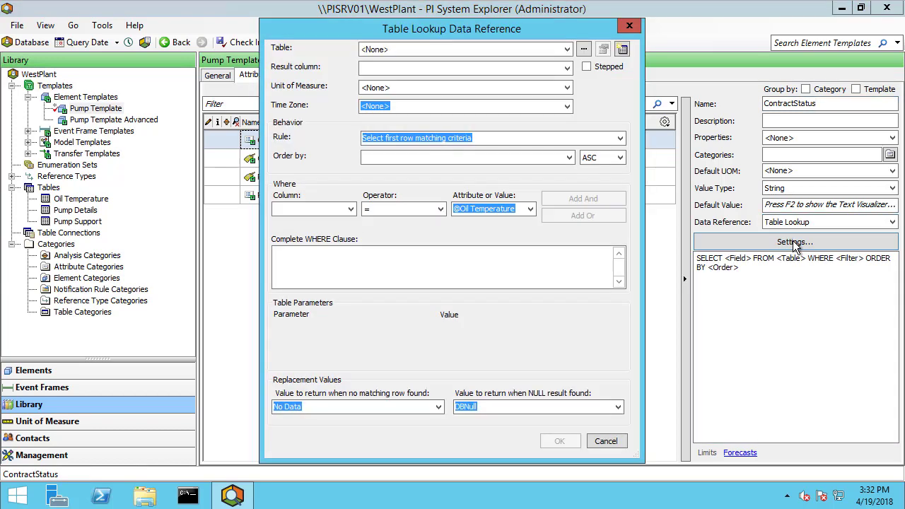
{"action": "left_click", "coordinate": [568, 49]}
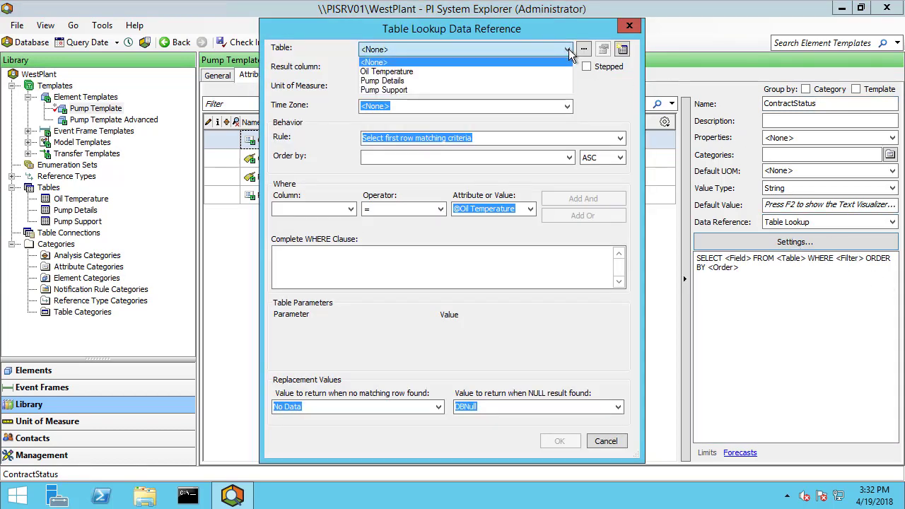
{"action": "left_click", "coordinate": [387, 90]}
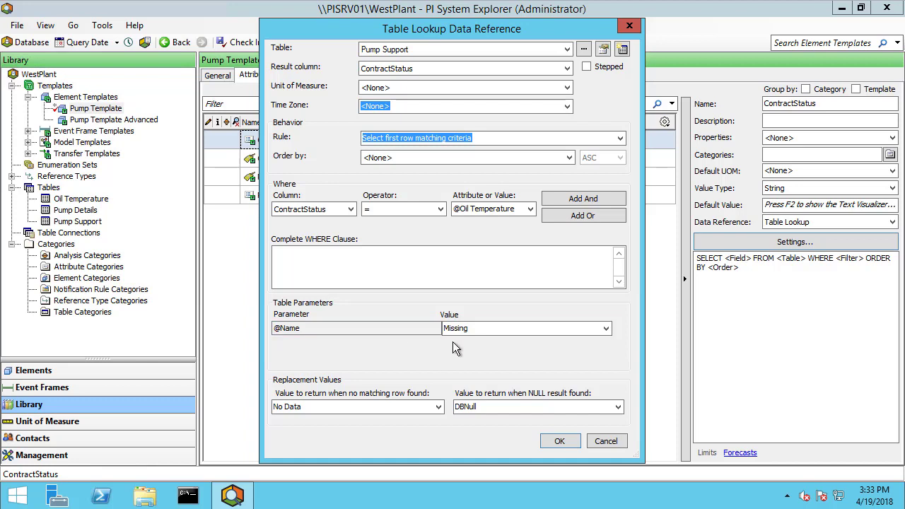
{"action": "left_click", "coordinate": [606, 329]}
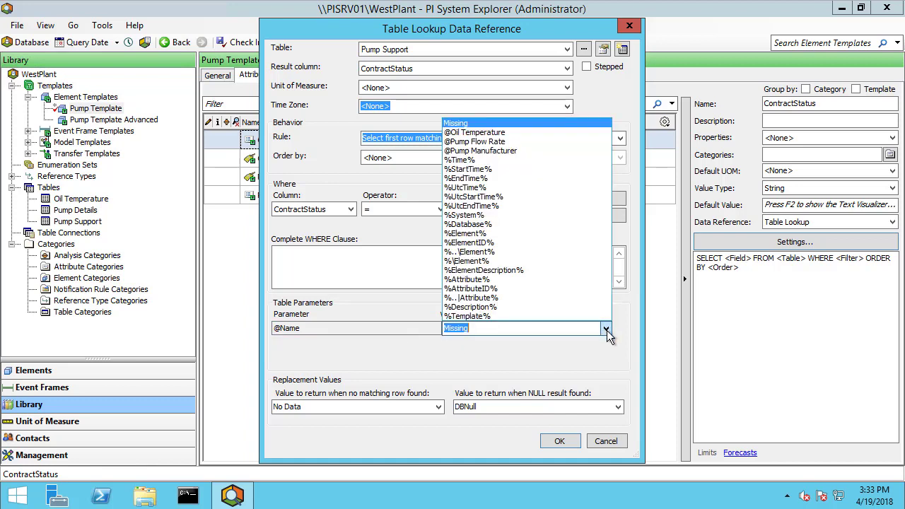
{"action": "left_click", "coordinate": [498, 151]}
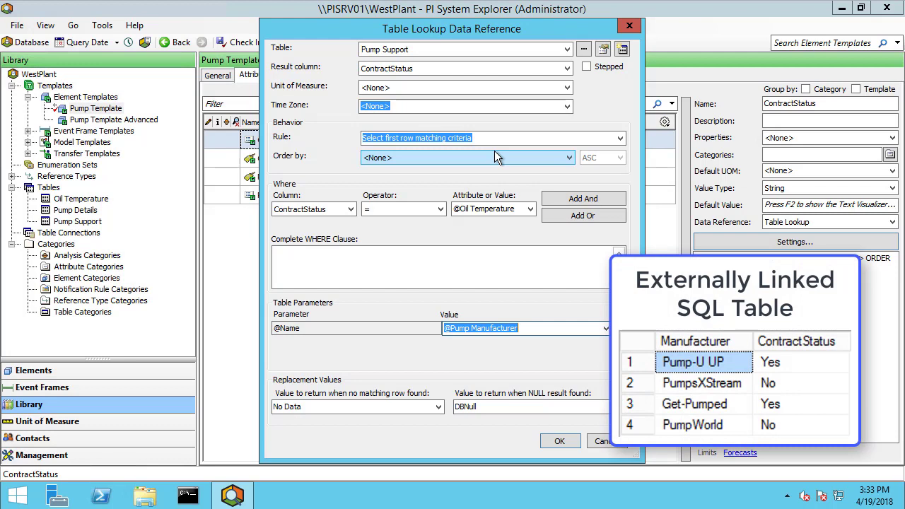
Step: Choose ContractStatus as the lookup's result column and accept the table lookup settings
{"action": "left_click", "coordinate": [566, 67]}
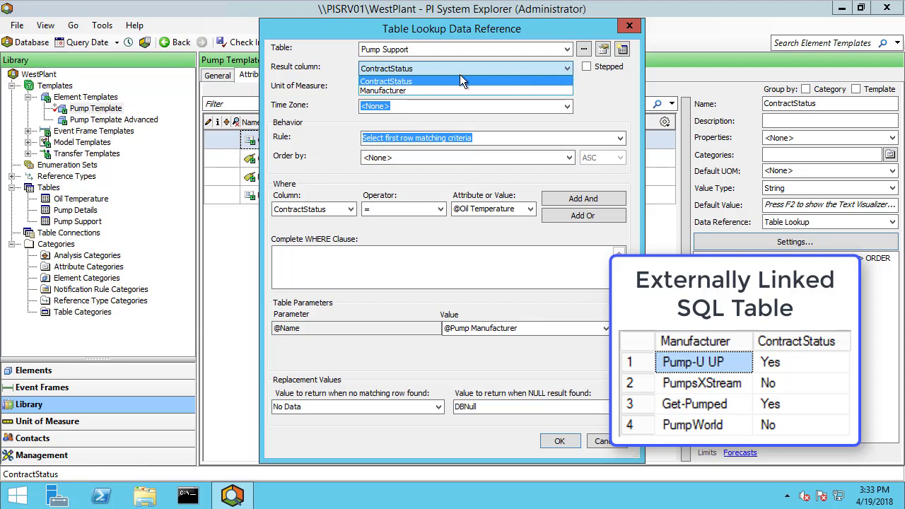
{"action": "left_click", "coordinate": [437, 82]}
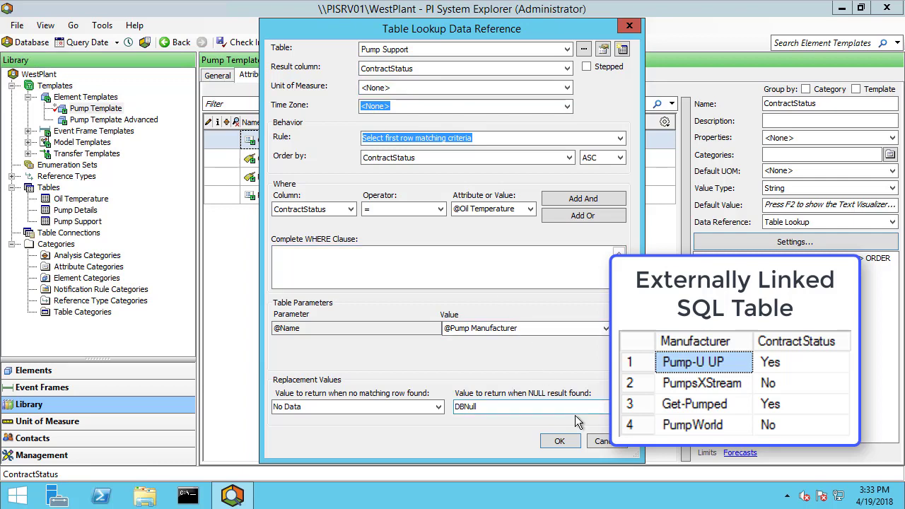
{"action": "left_click", "coordinate": [560, 441]}
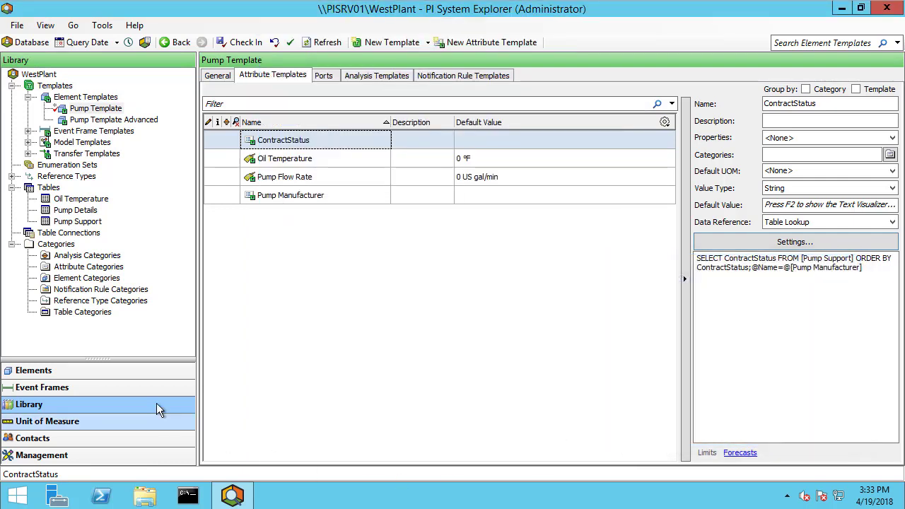
Step: Examine the ContractStatus and Pump Flow Rate attributes on the Inlet Pump element
{"action": "left_click", "coordinate": [149, 371]}
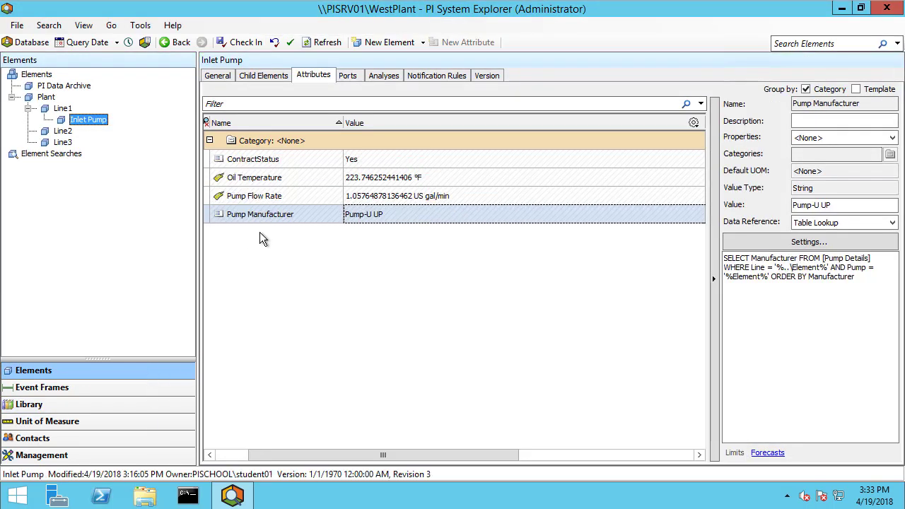
{"action": "left_click", "coordinate": [278, 160]}
{"action": "mouse_move", "coordinate": [356, 159]}
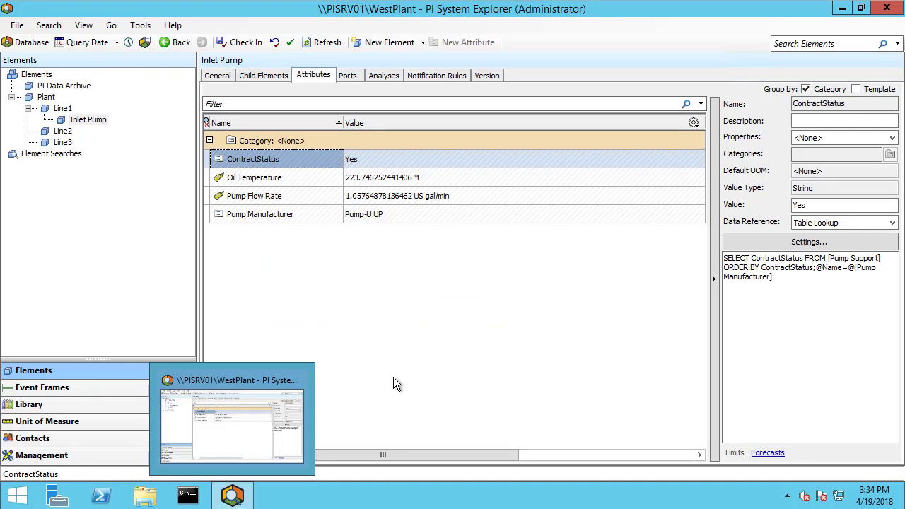
{"action": "left_click", "coordinate": [394, 377]}
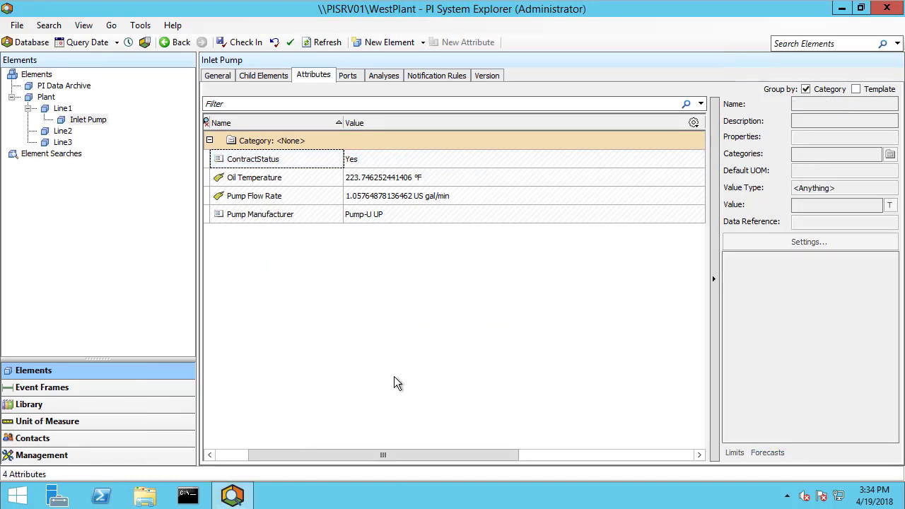
{"action": "left_click", "coordinate": [304, 200]}
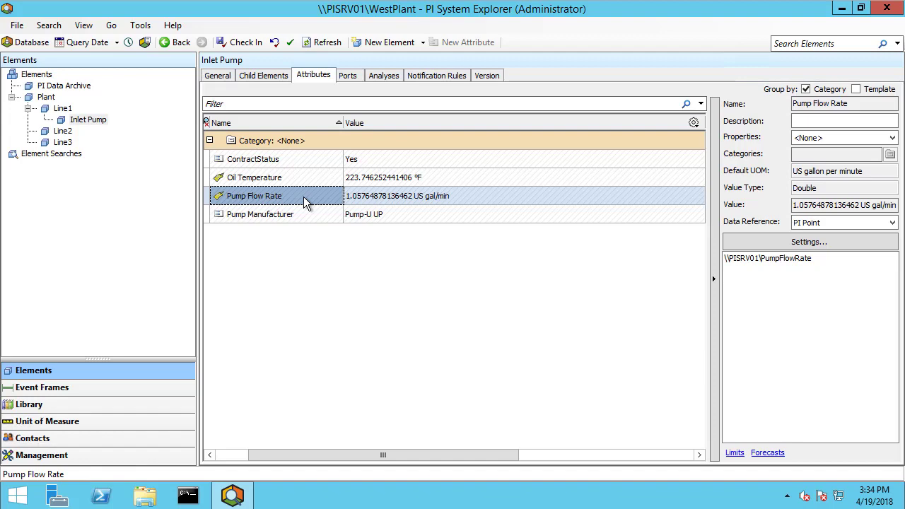
Step: Open the Oil Temperature table in the library and view its rows of flow rates and target temperatures
{"action": "left_click", "coordinate": [97, 402]}
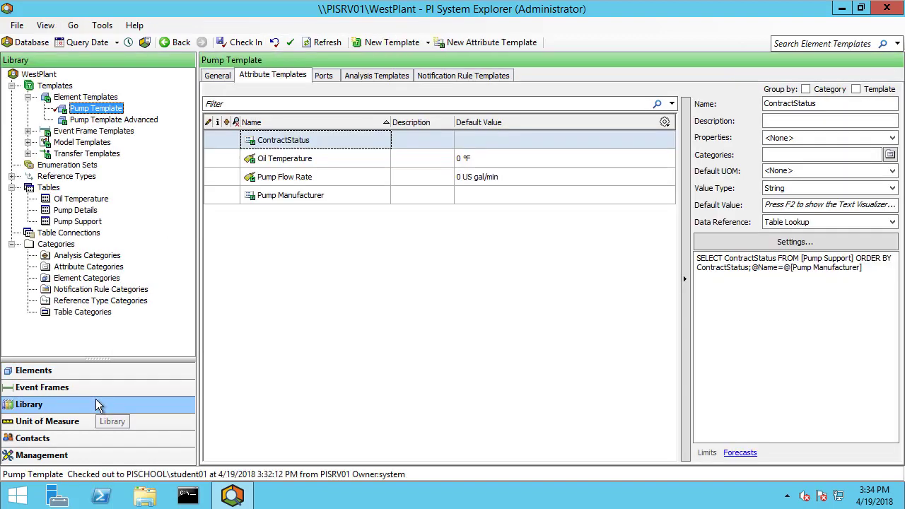
{"action": "left_click", "coordinate": [71, 200]}
{"action": "left_click", "coordinate": [248, 75]}
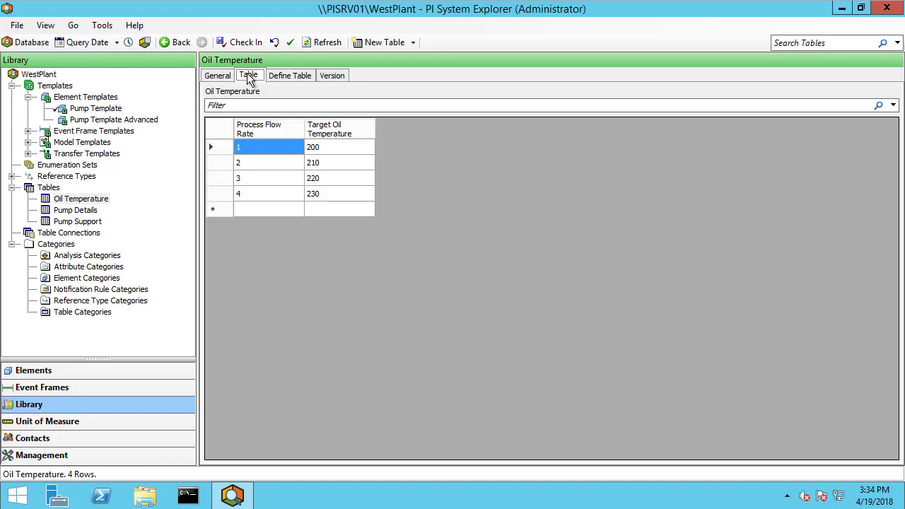
Step: Add an attribute template named Target Oil Temperature to the Pump Template, with Table Lookup as its data reference
{"action": "left_click", "coordinate": [89, 109]}
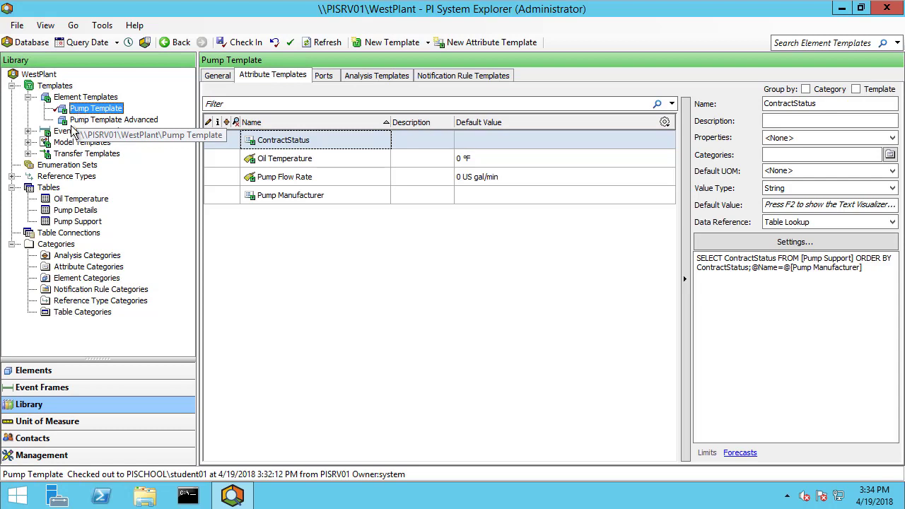
{"action": "right_click", "coordinate": [396, 241]}
{"action": "left_click", "coordinate": [443, 254]}
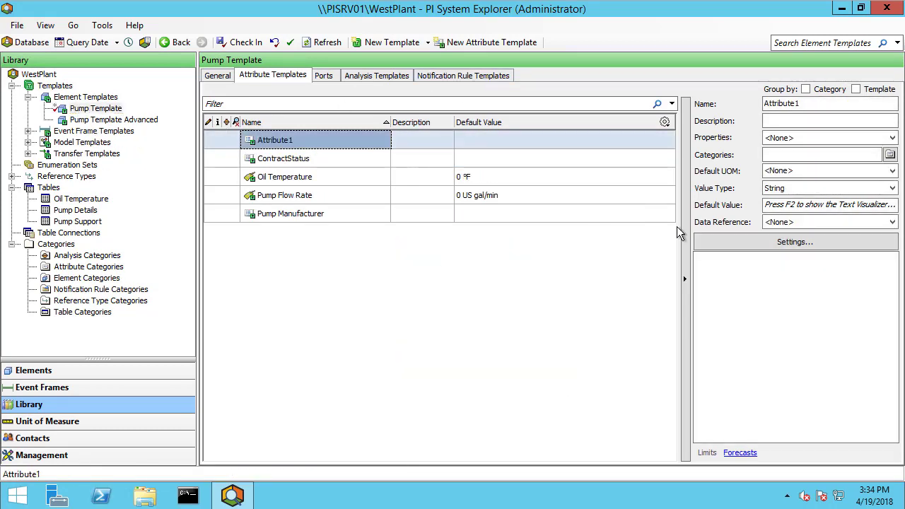
{"action": "double_click", "coordinate": [841, 102]}
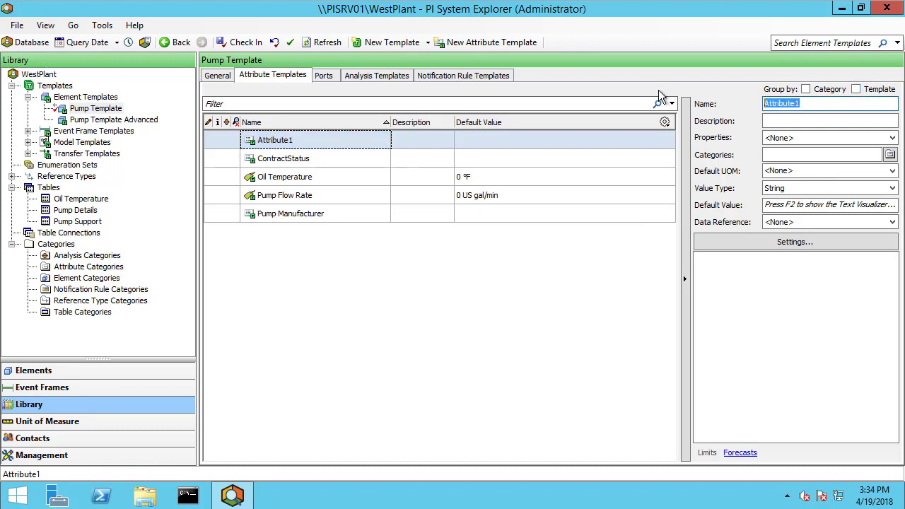
{"action": "type", "text": "Targe"}
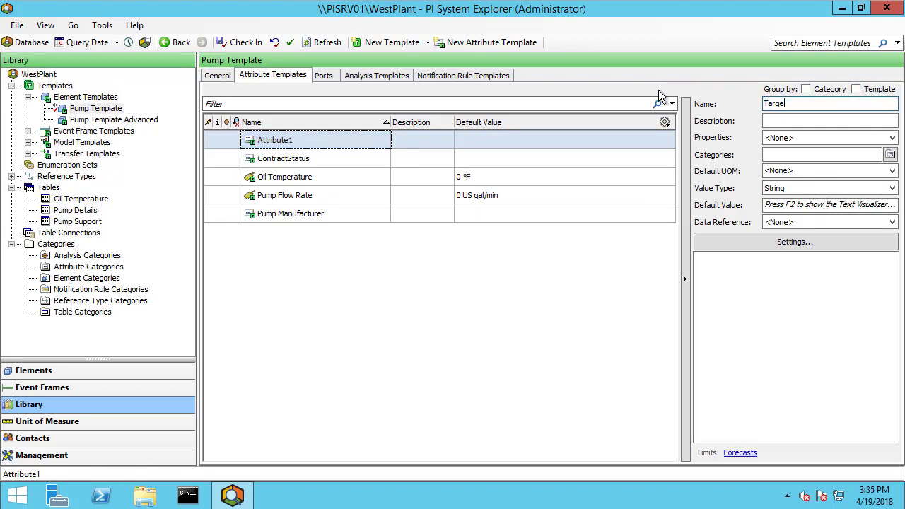
{"action": "type", "text": "t Oil Temperature"}
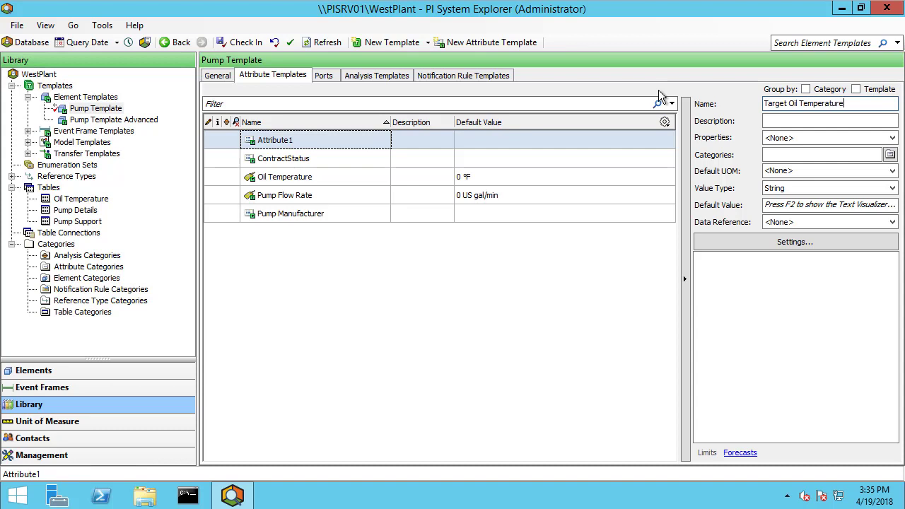
{"action": "left_click", "coordinate": [771, 223]}
{"action": "left_click", "coordinate": [792, 281]}
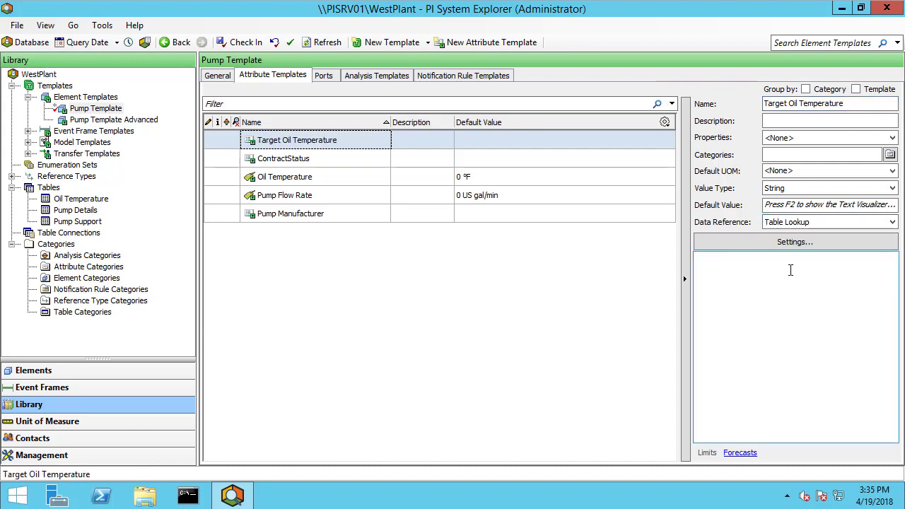
Step: Set the Target Oil Temperature lookup to use the Oil Temperature table and return the Target Oil Temperature column
{"action": "left_click", "coordinate": [785, 243]}
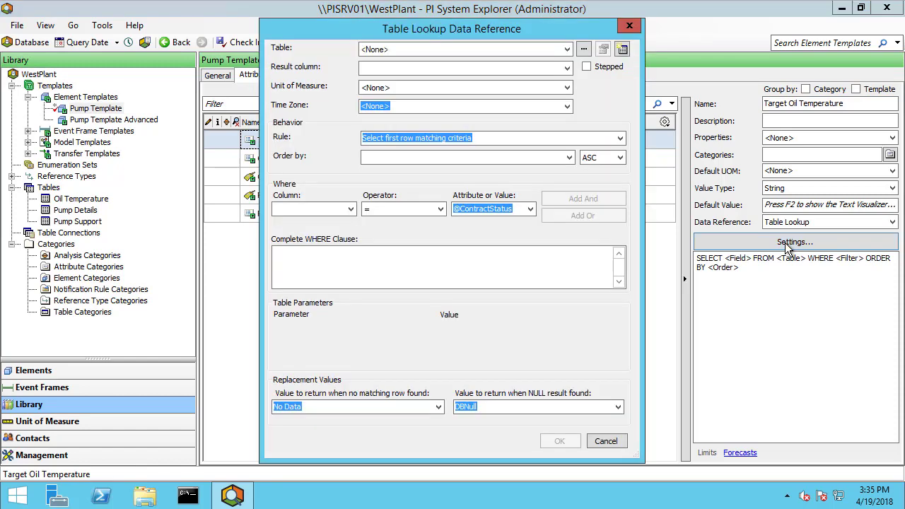
{"action": "left_click", "coordinate": [568, 49]}
{"action": "left_click", "coordinate": [390, 69]}
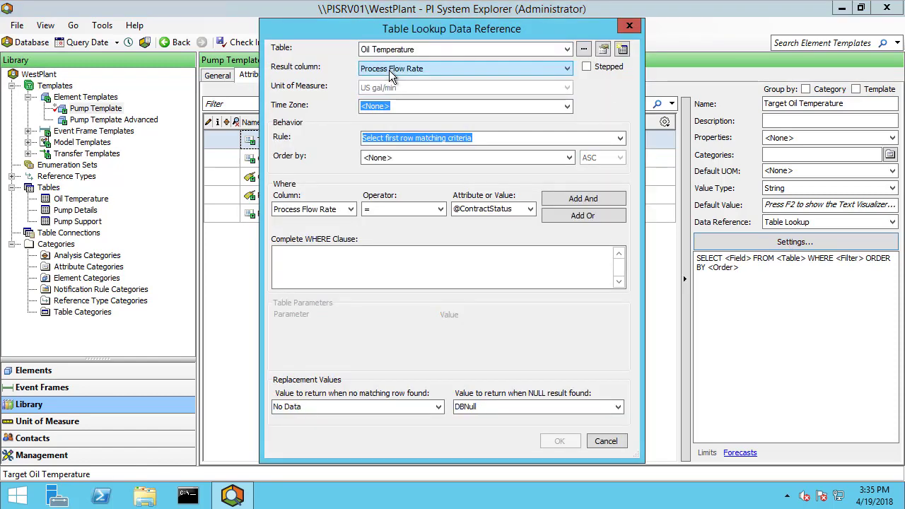
{"action": "left_click", "coordinate": [429, 68]}
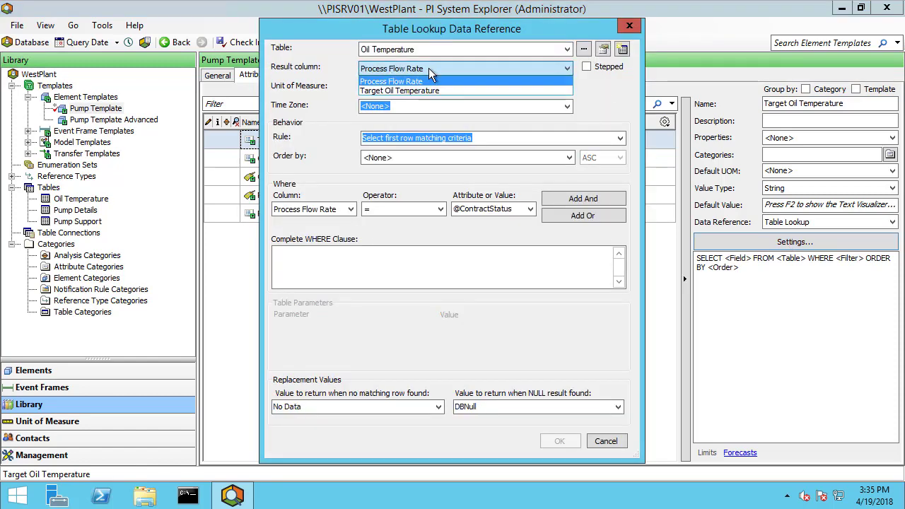
{"action": "left_click", "coordinate": [423, 90]}
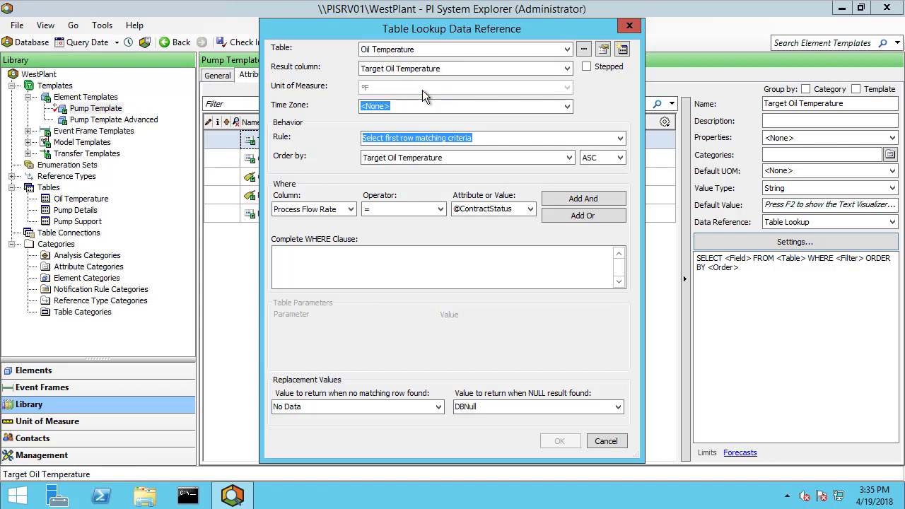
{"action": "left_click", "coordinate": [348, 210]}
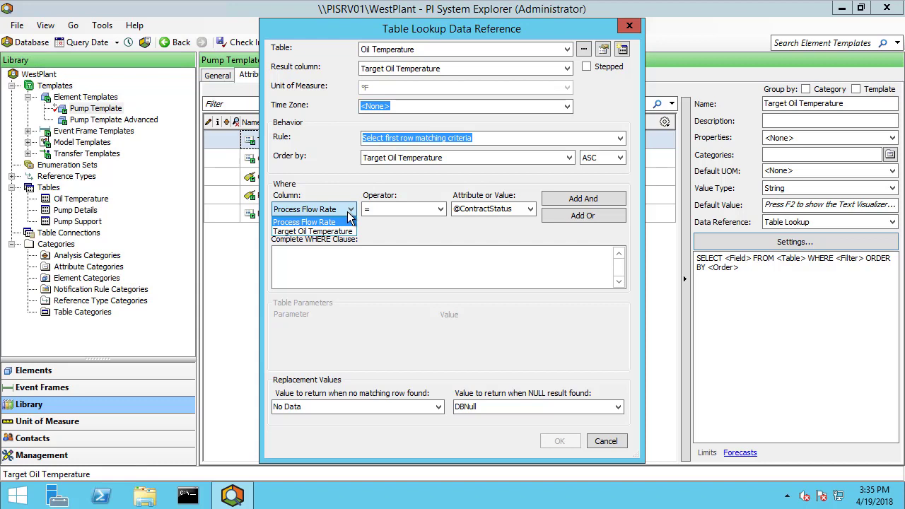
{"action": "left_click", "coordinate": [342, 223]}
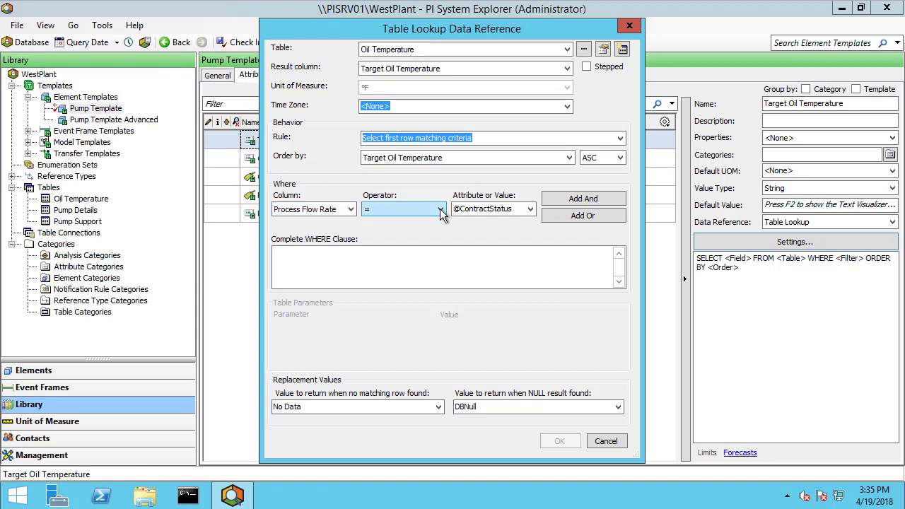
{"action": "left_click", "coordinate": [440, 211]}
{"action": "left_click", "coordinate": [395, 293]}
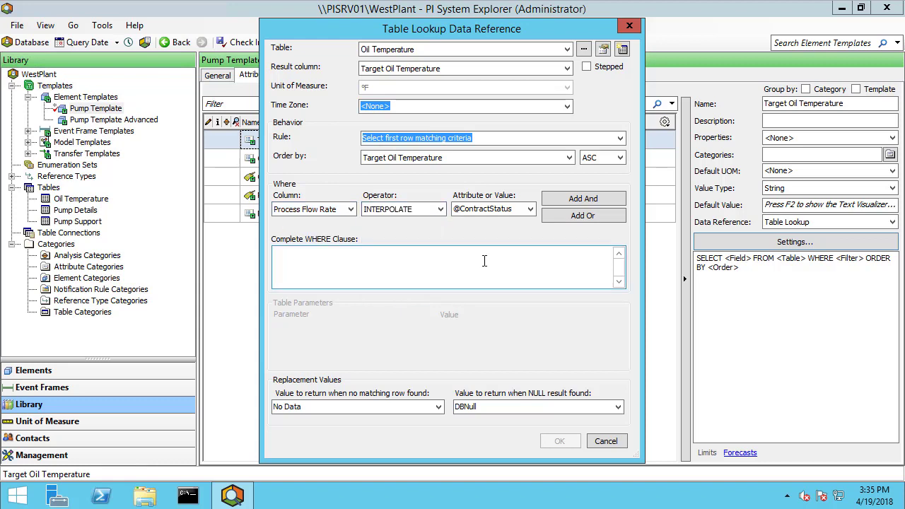
{"action": "left_click", "coordinate": [530, 211]}
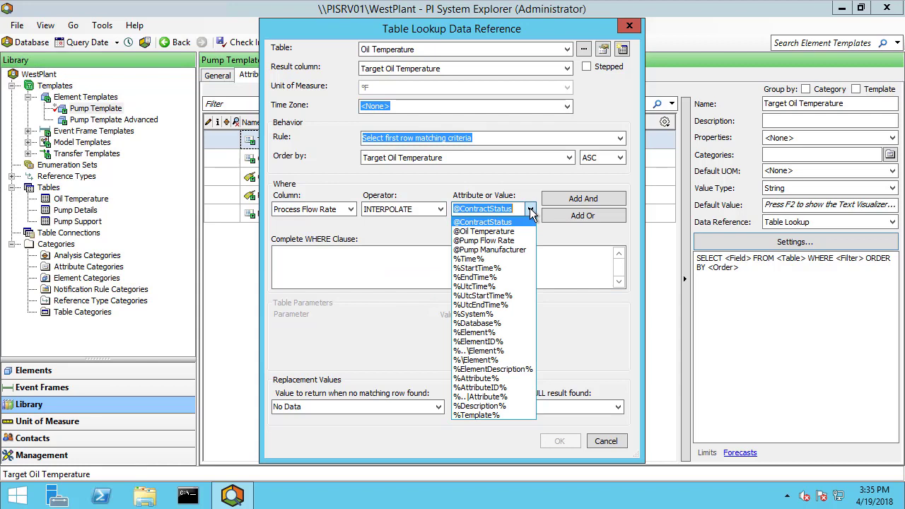
{"action": "left_click", "coordinate": [509, 241]}
{"action": "left_click", "coordinate": [579, 199]}
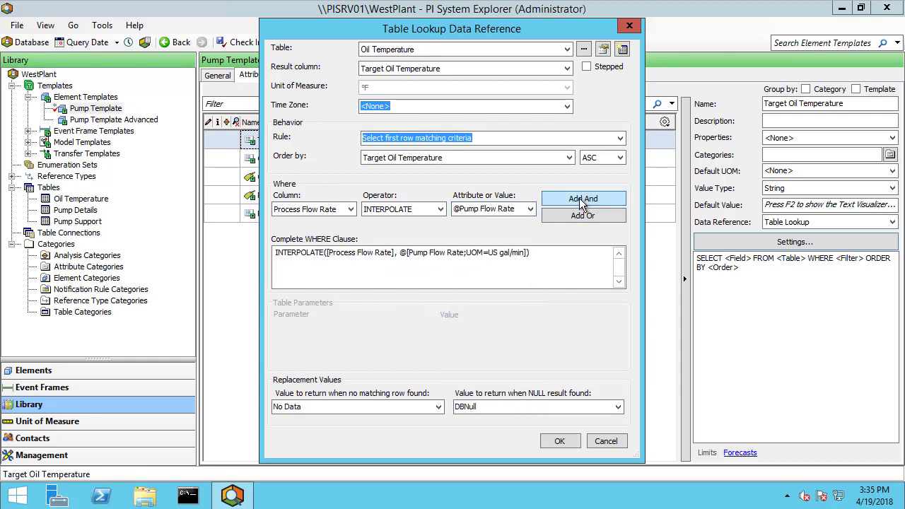
{"action": "left_click", "coordinate": [560, 441]}
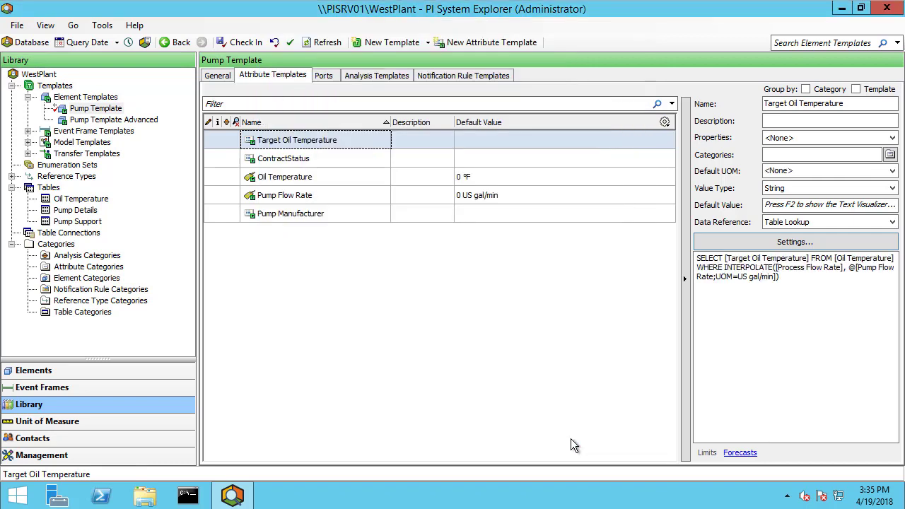
Step: Set the Target Oil Temperature attribute's value type to Double and its default unit of measure to degree Fahrenheit
{"action": "left_click", "coordinate": [892, 189]}
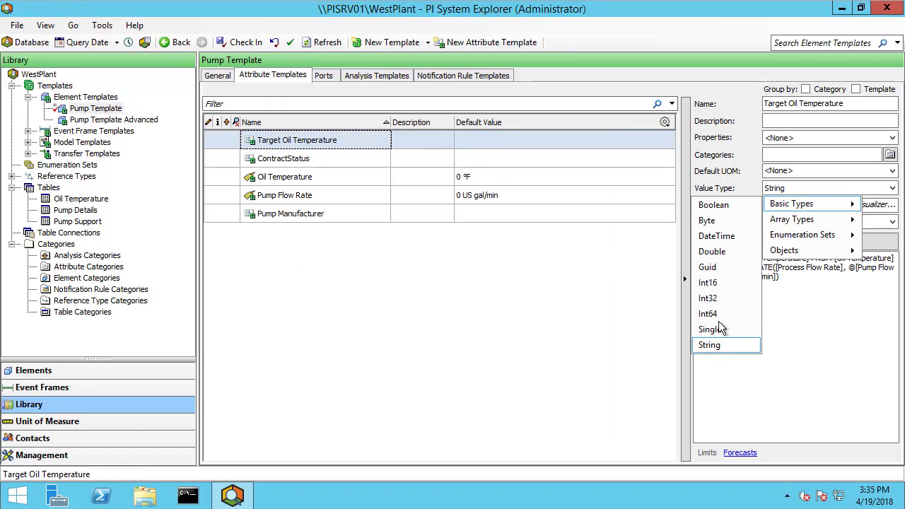
{"action": "left_click", "coordinate": [712, 252]}
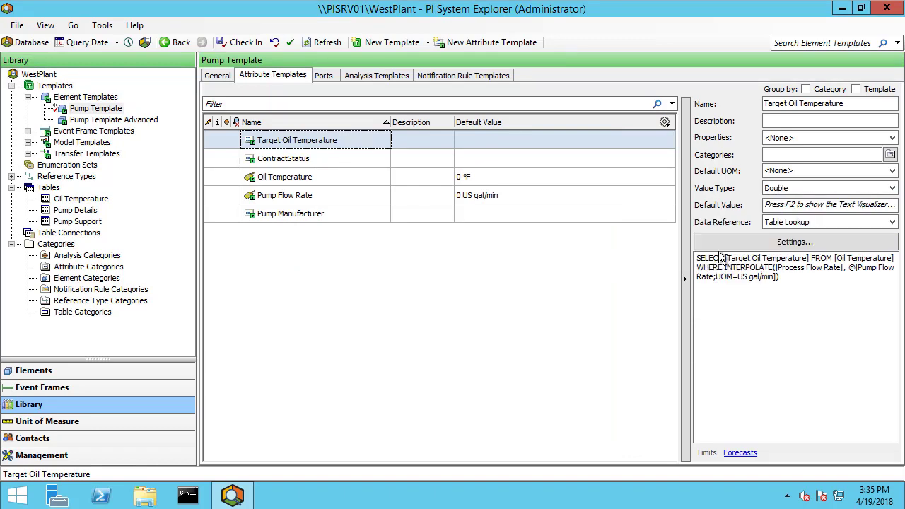
{"action": "left_click", "coordinate": [893, 171]}
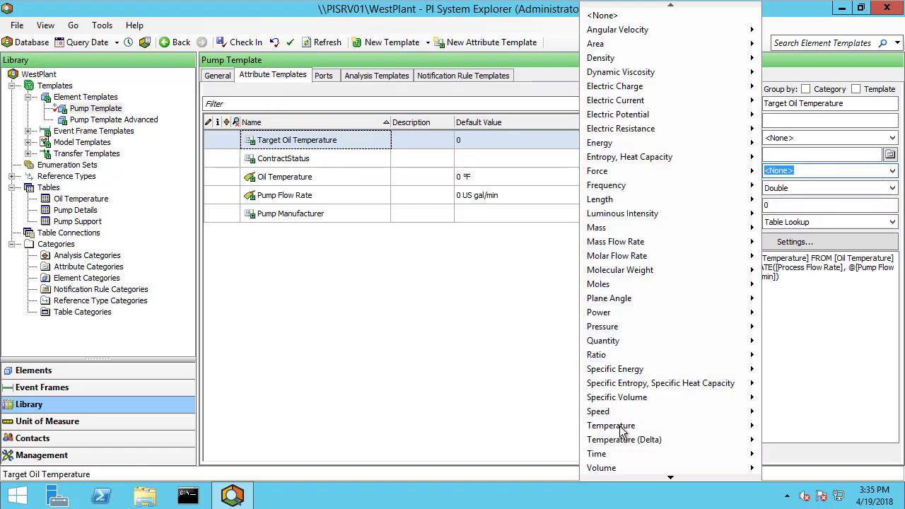
{"action": "mouse_move", "coordinate": [621, 429]}
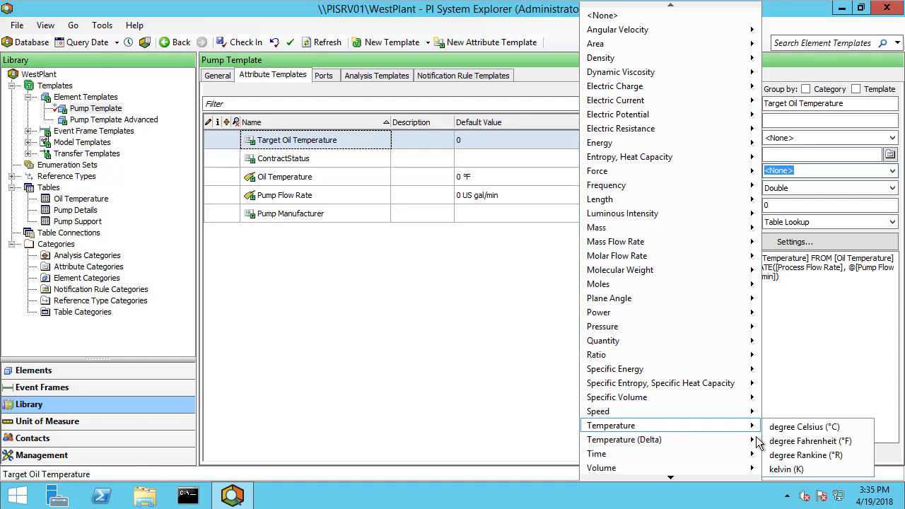
{"action": "left_click", "coordinate": [797, 440]}
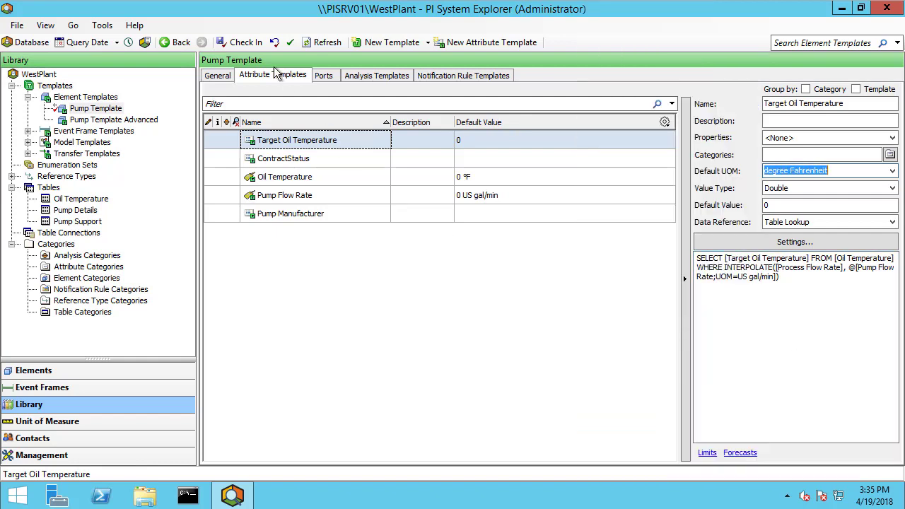
Step: Check in the Pump Template changes and refresh the attribute values of the Inlet Pump element
{"action": "left_click", "coordinate": [256, 41]}
{"action": "left_click", "coordinate": [559, 358]}
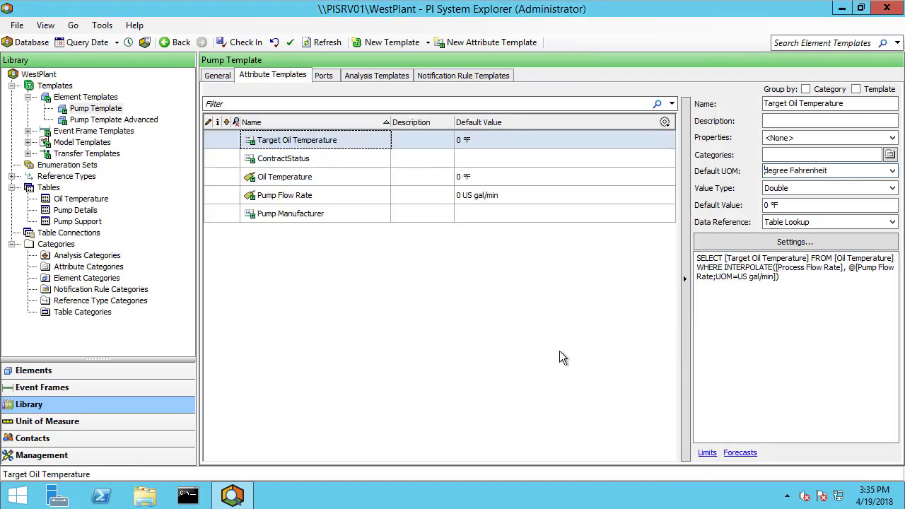
{"action": "left_click", "coordinate": [145, 370]}
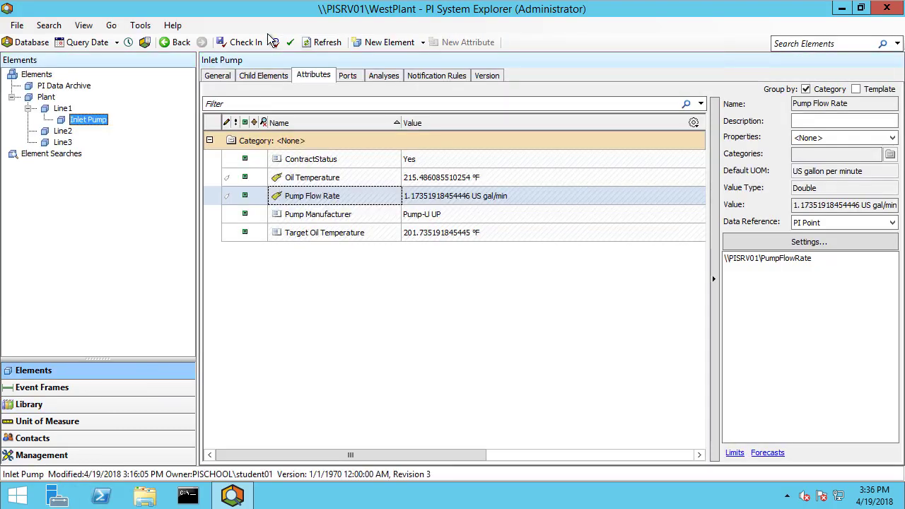
{"action": "left_click", "coordinate": [318, 43]}
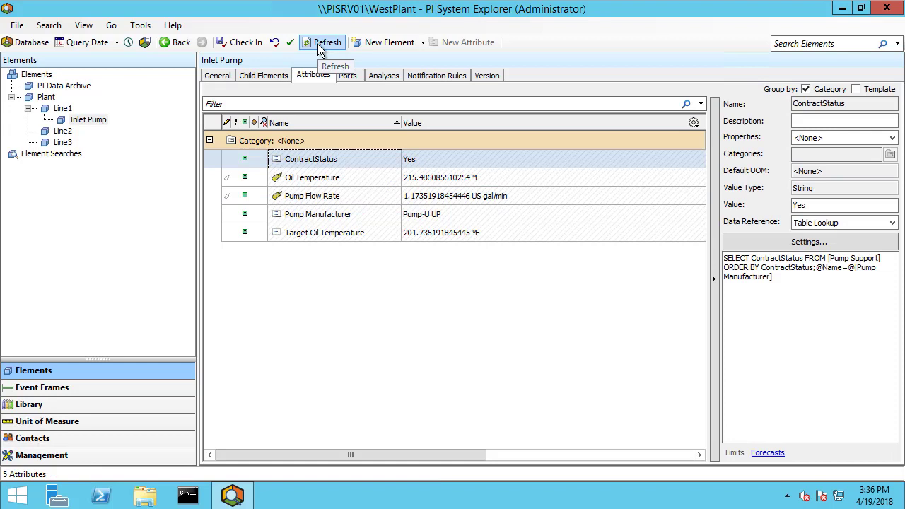